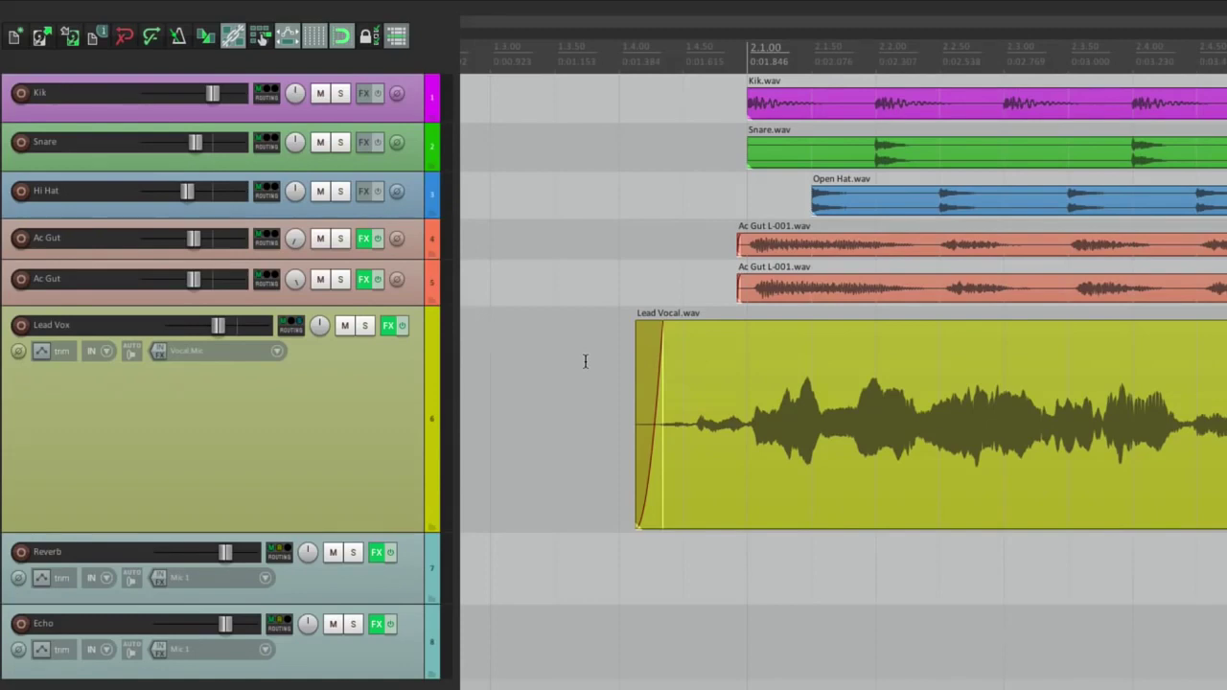
- Check which mono recording input is assigned to the Lead Vox track, leaving the assignment as it is
click(314, 403)
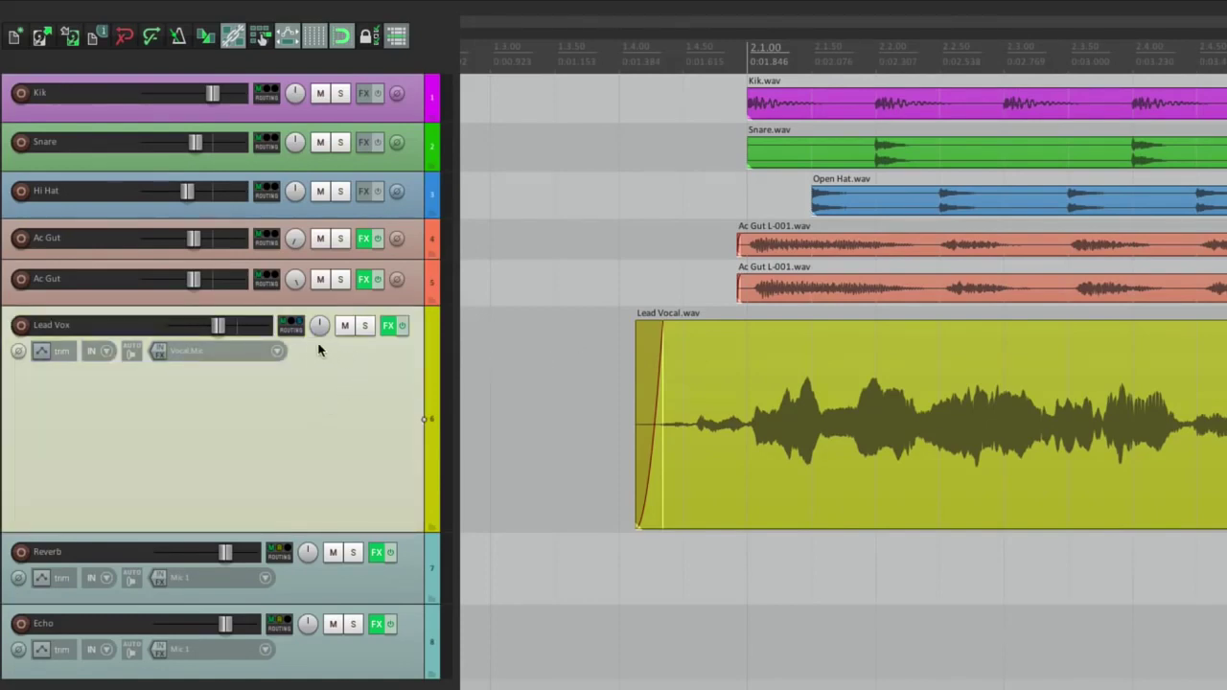
click(277, 352)
mouse_move(306, 368)
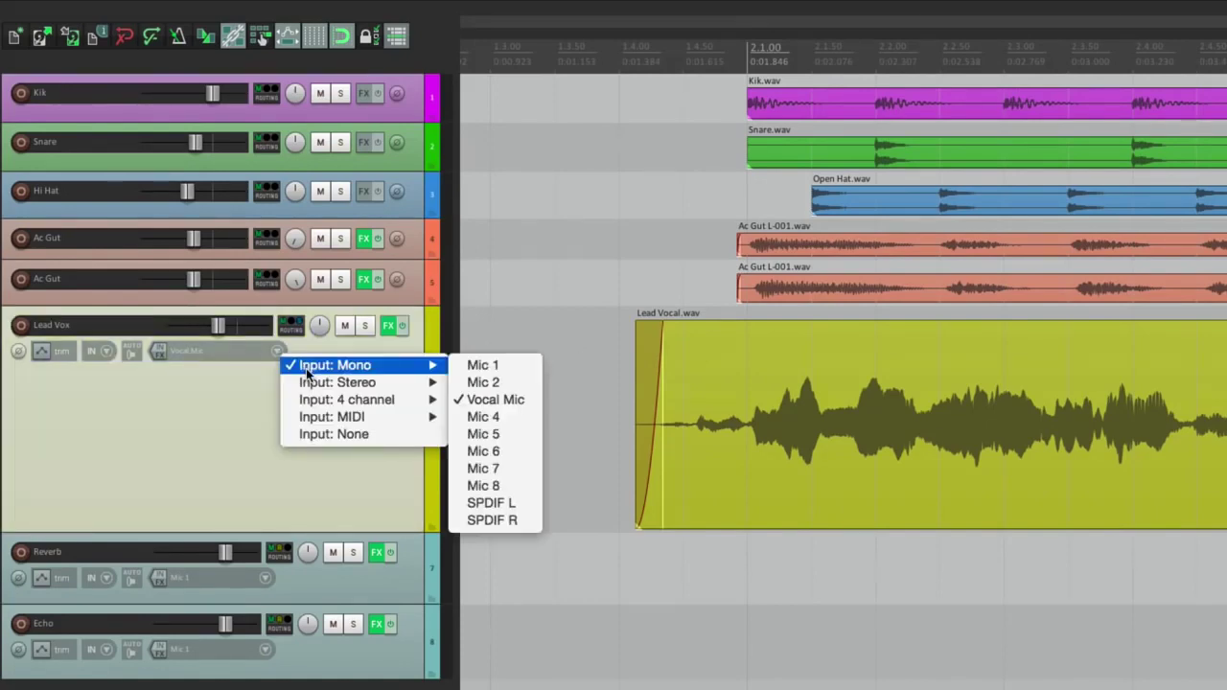
click(230, 401)
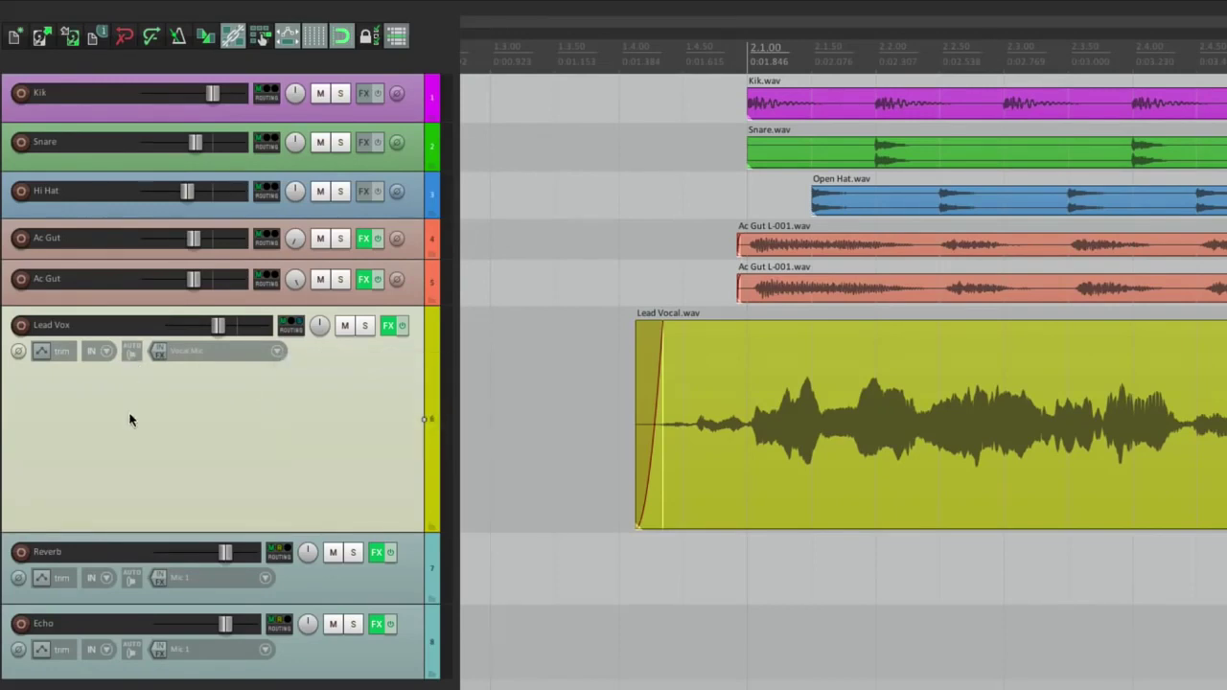
- Review each effect in the Lead Vox chain: Low Pass Filter, Compress, De-Esser and Hi Freq Boost
click(387, 328)
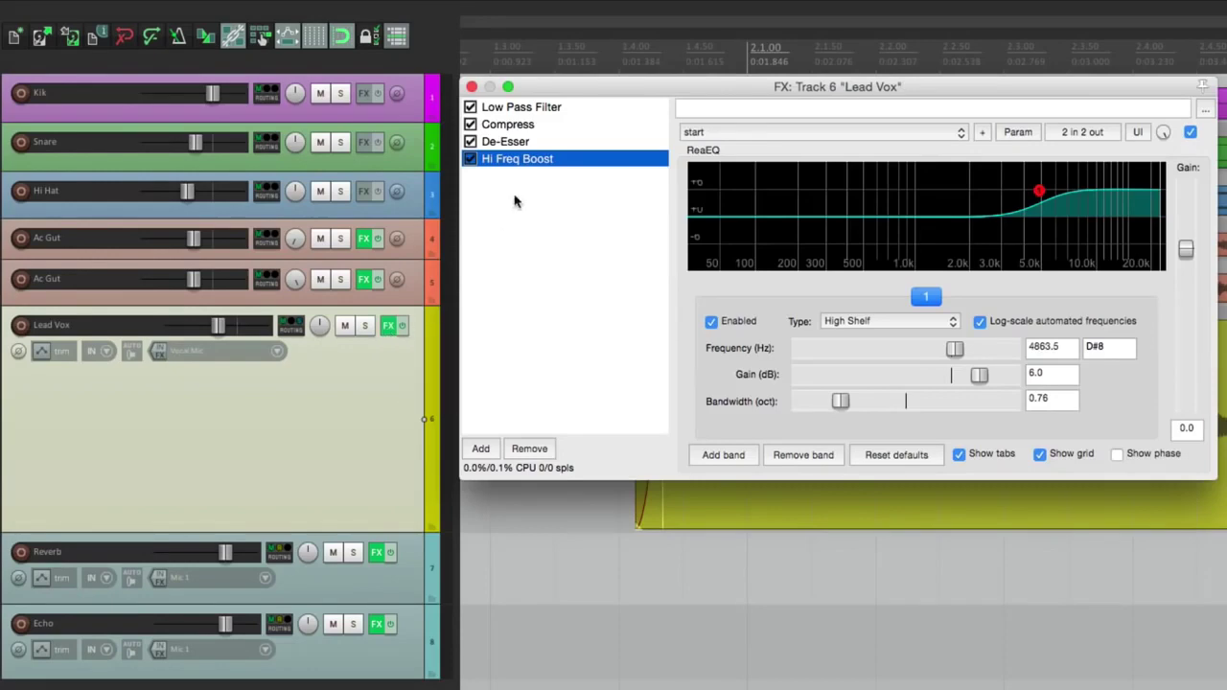
click(556, 109)
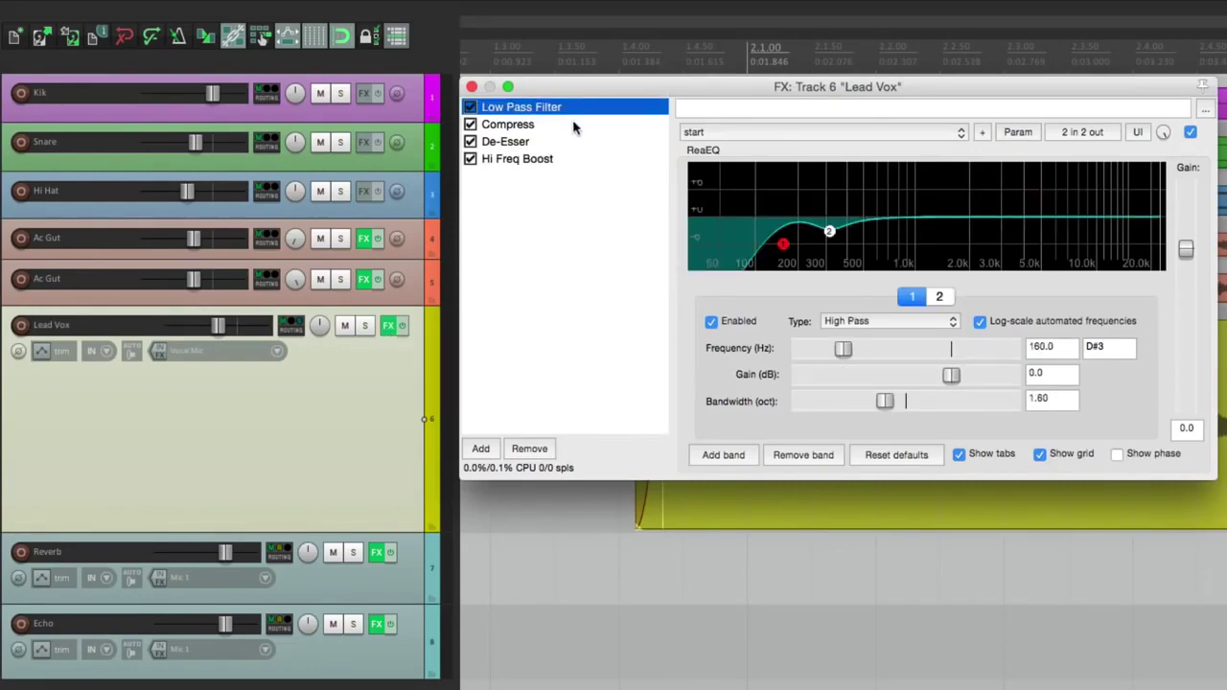
click(571, 126)
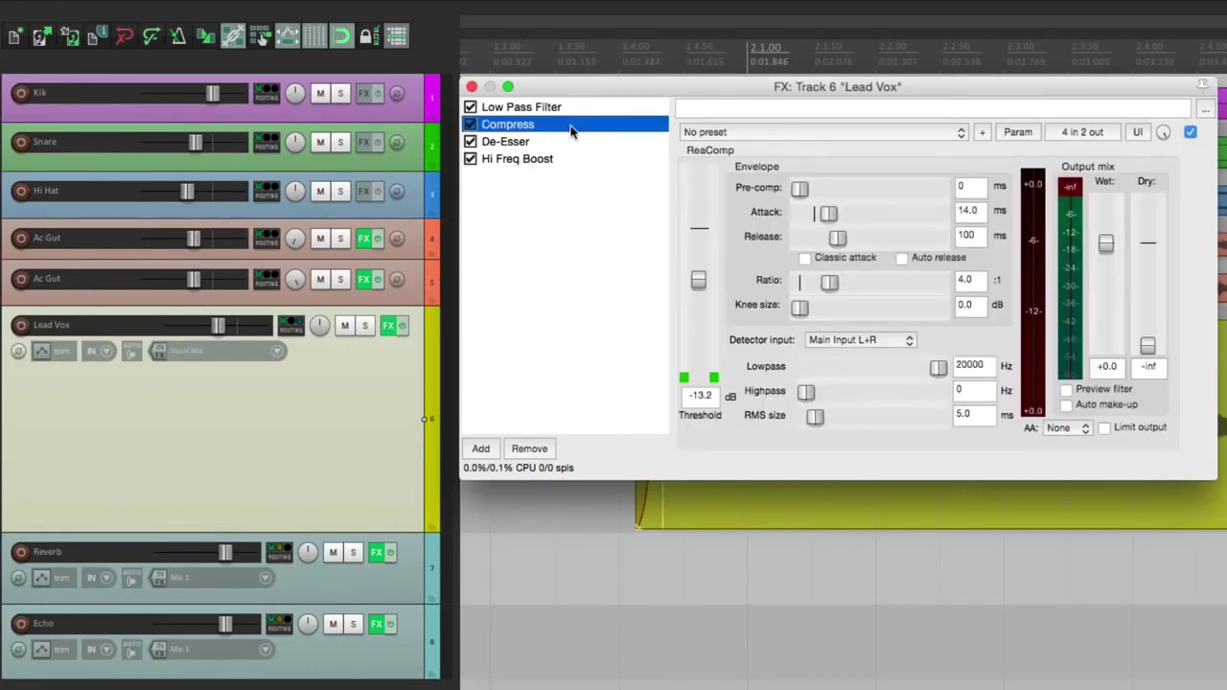
click(573, 142)
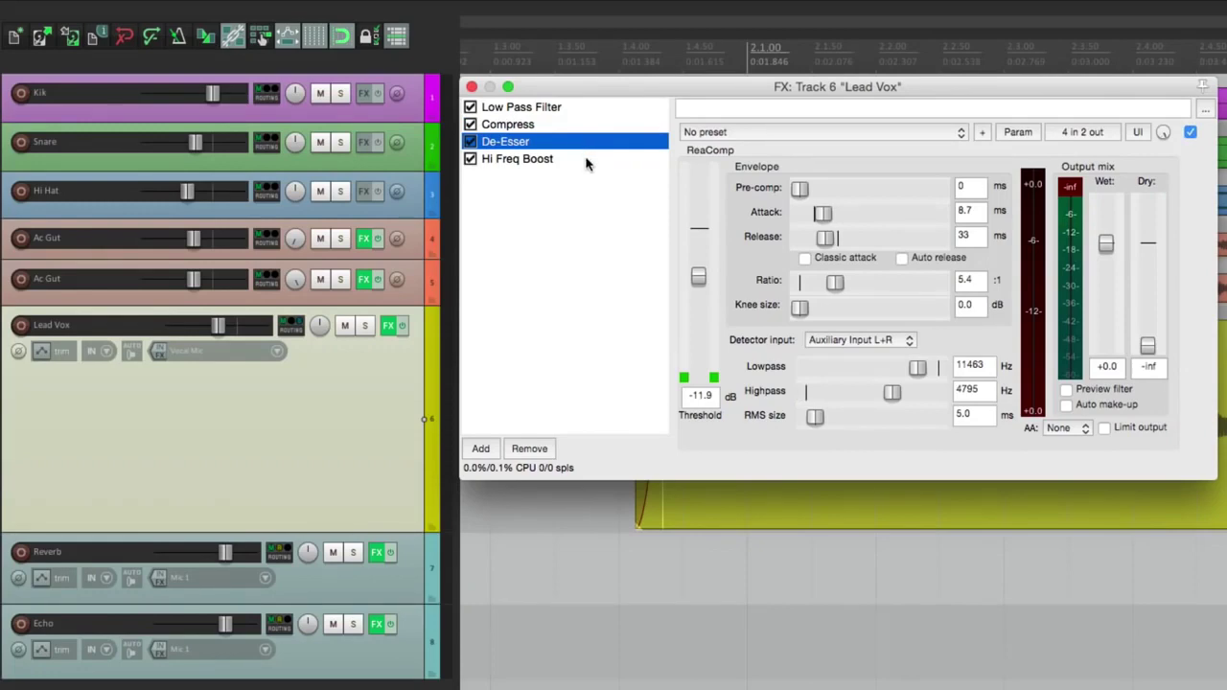
click(586, 161)
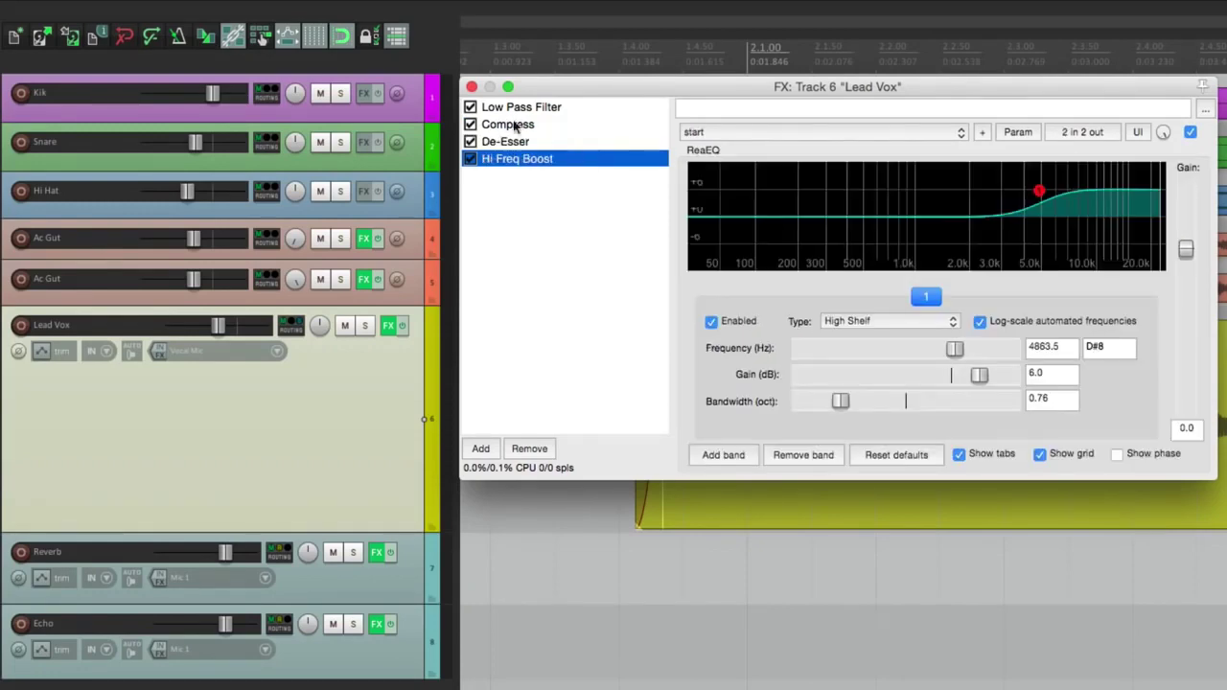
click(472, 87)
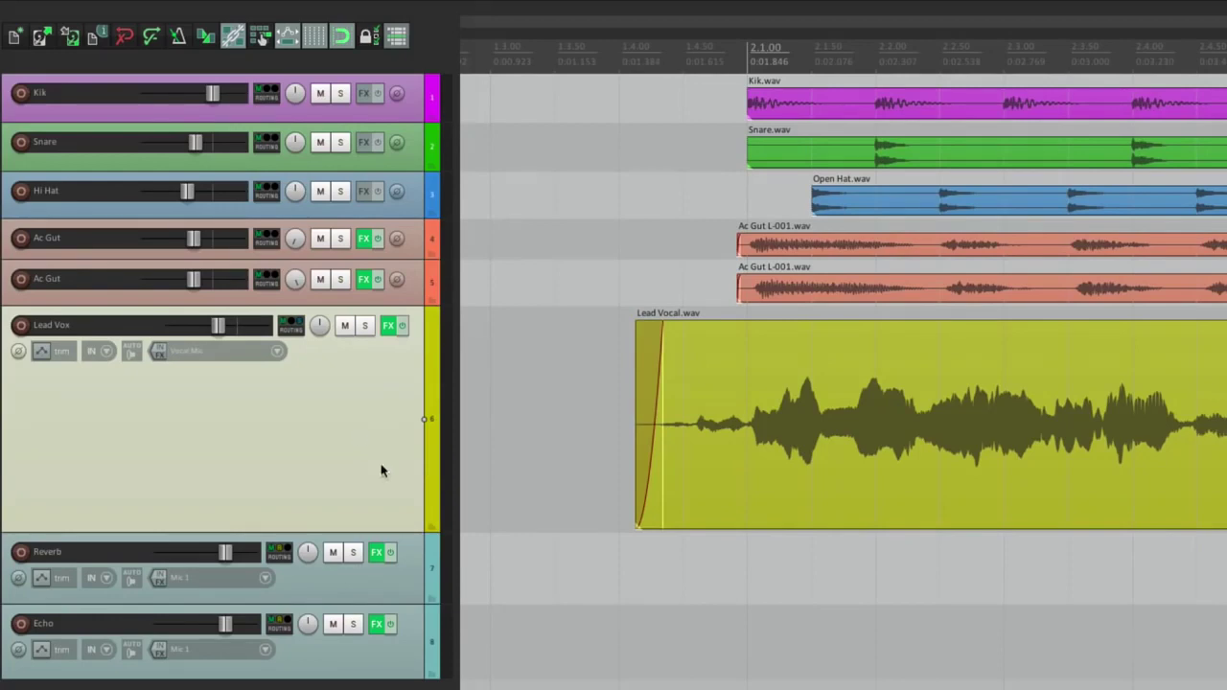
- Inspect the Lead Vox track's routing, including its sends to the Reverb and Echo tracks
click(403, 577)
click(414, 658)
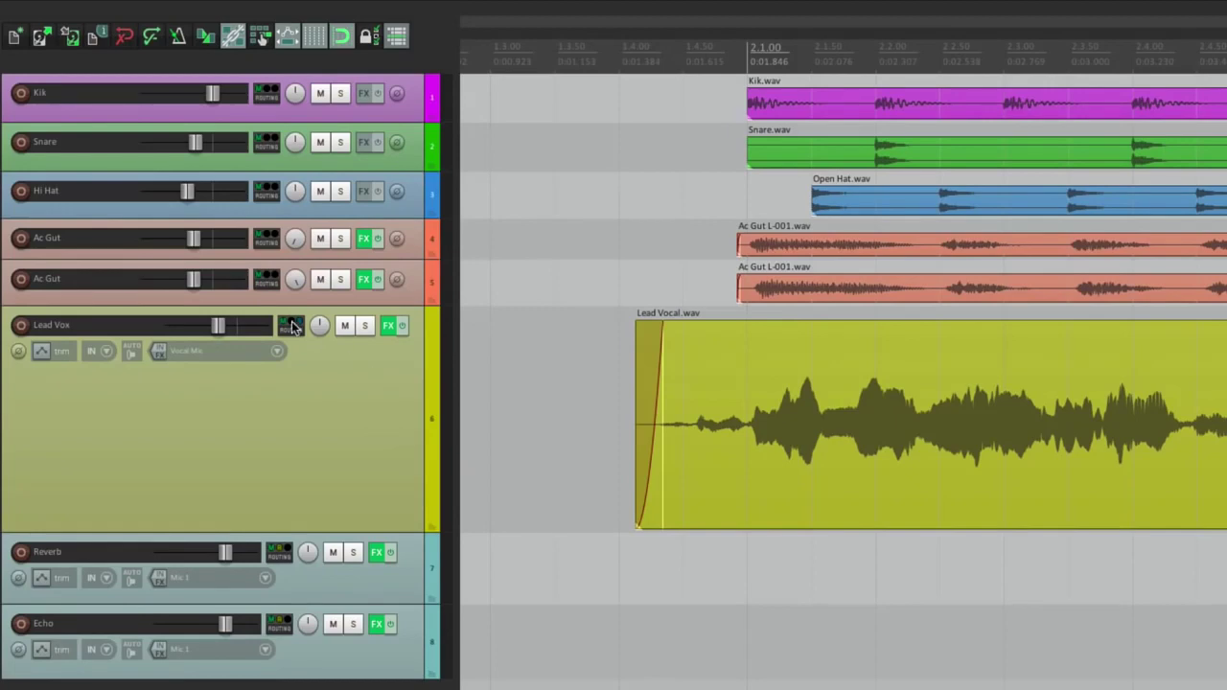
click(292, 326)
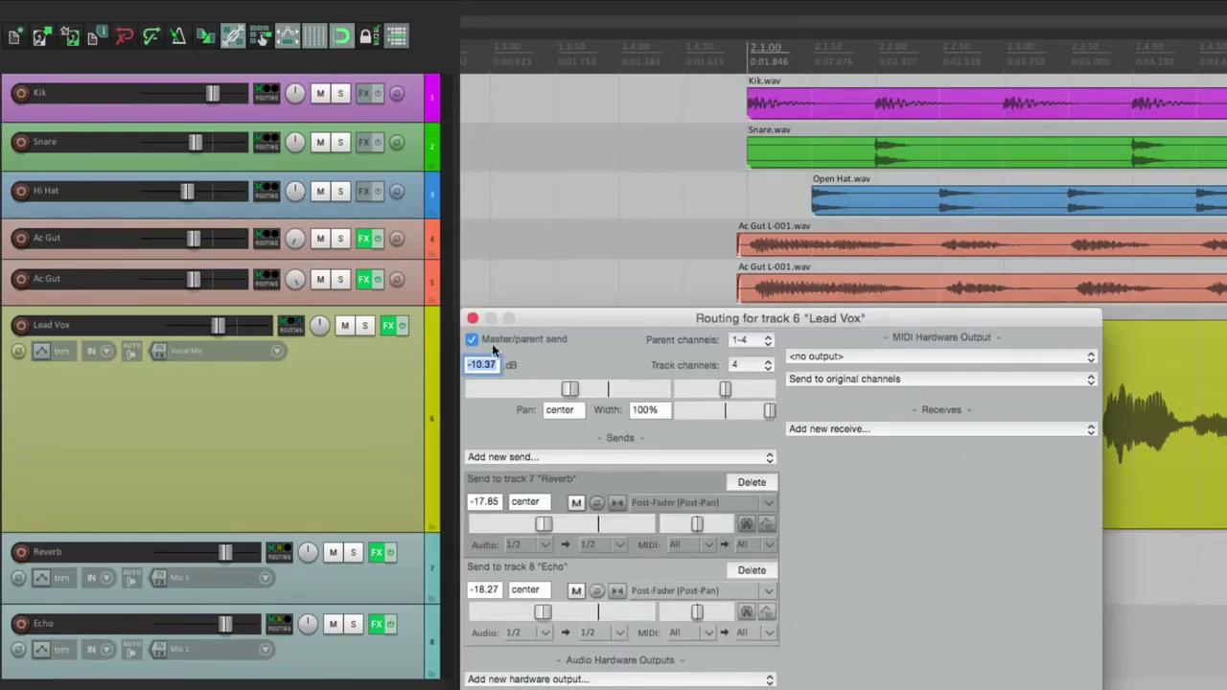
click(472, 317)
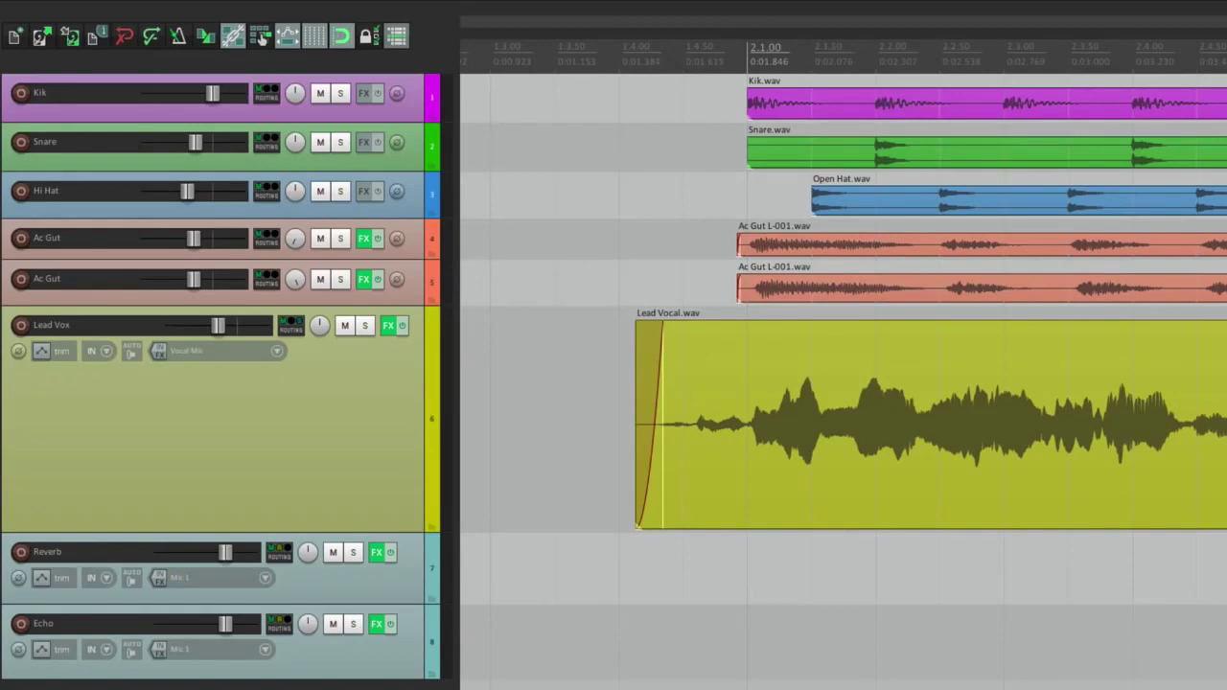
- Save the Lead Vox, Reverb and Echo tracks together as a track template named "Great Lead Vocal", without track items or envelopes
click(400, 462)
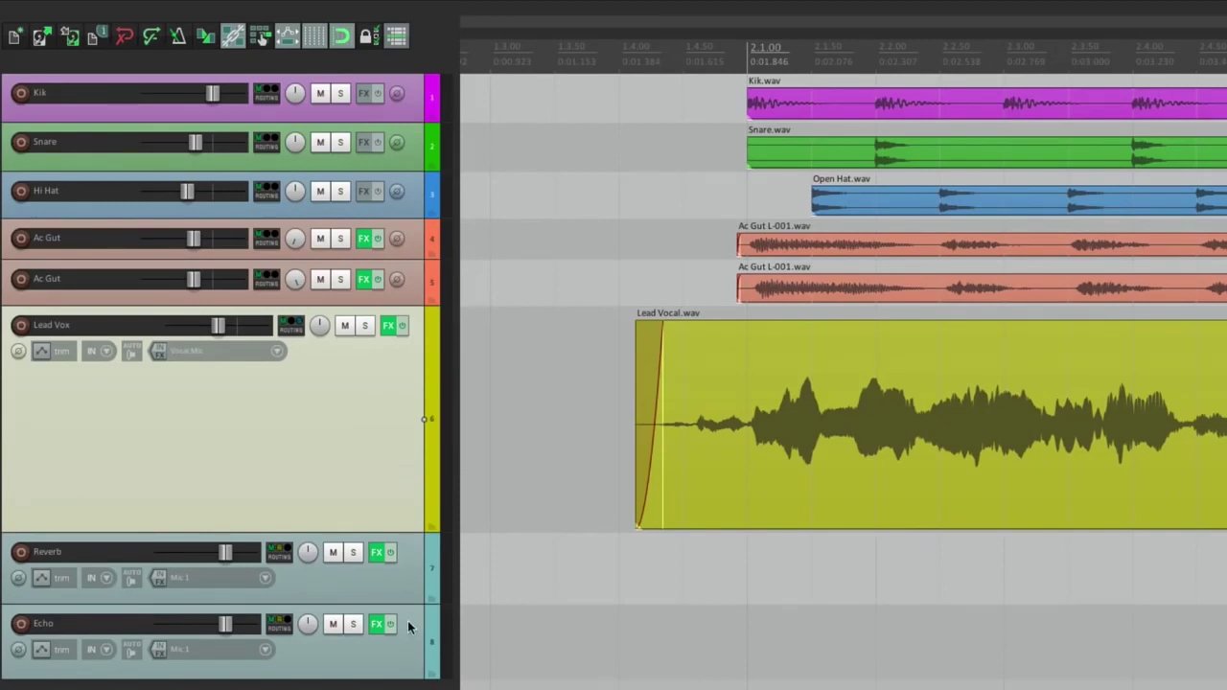
shift+click(407, 647)
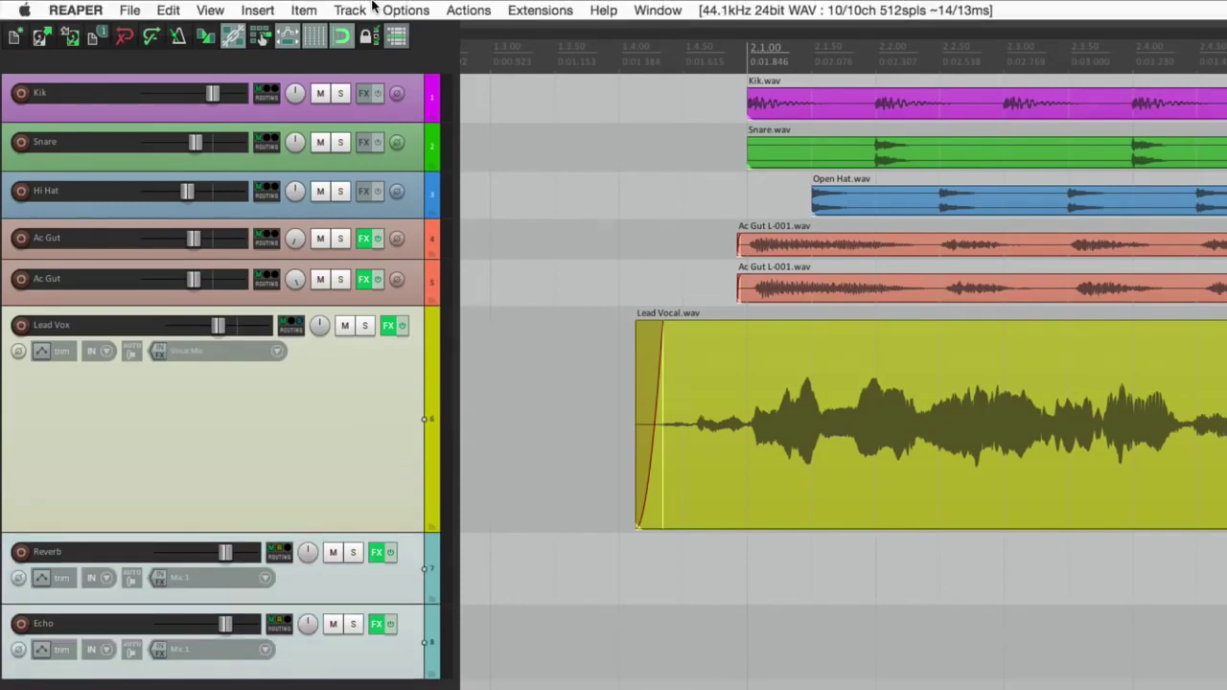
click(347, 9)
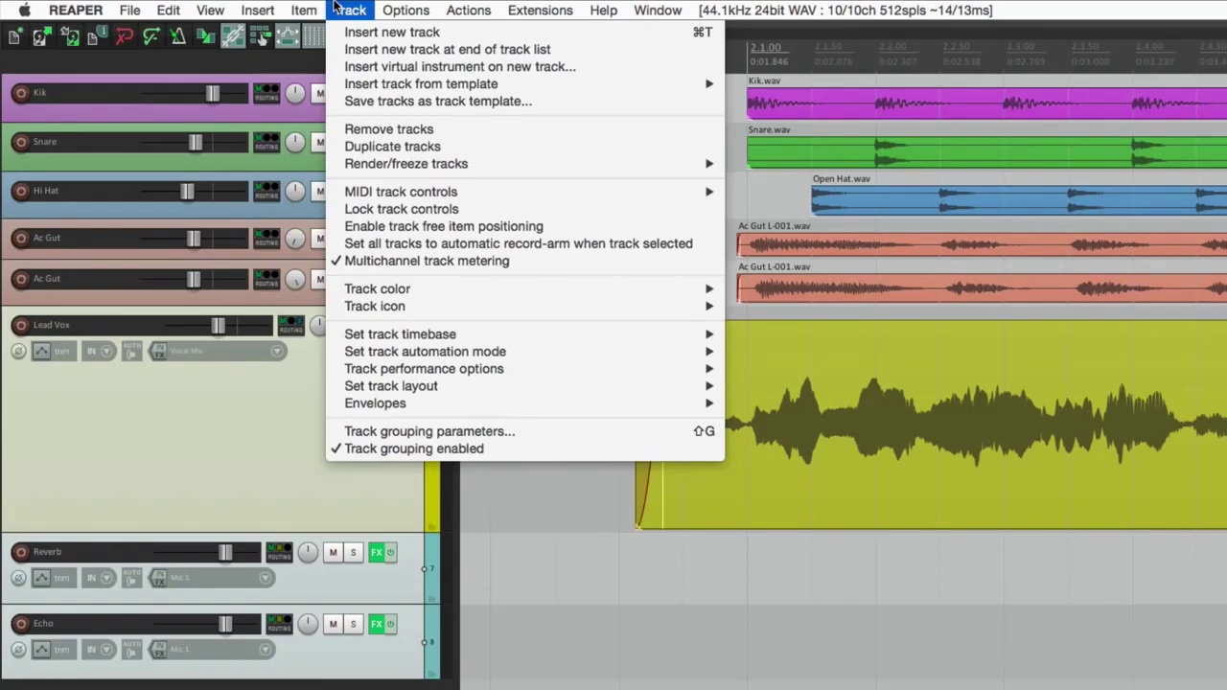
click(342, 102)
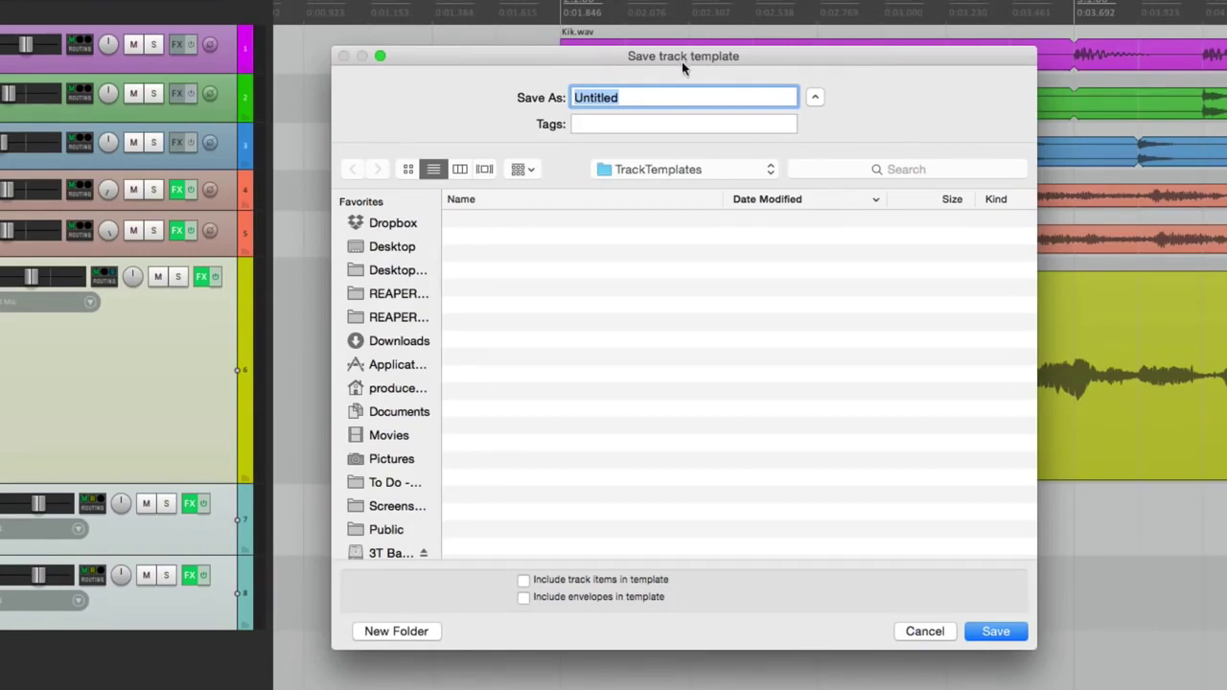
text(Great Lead Vocal)
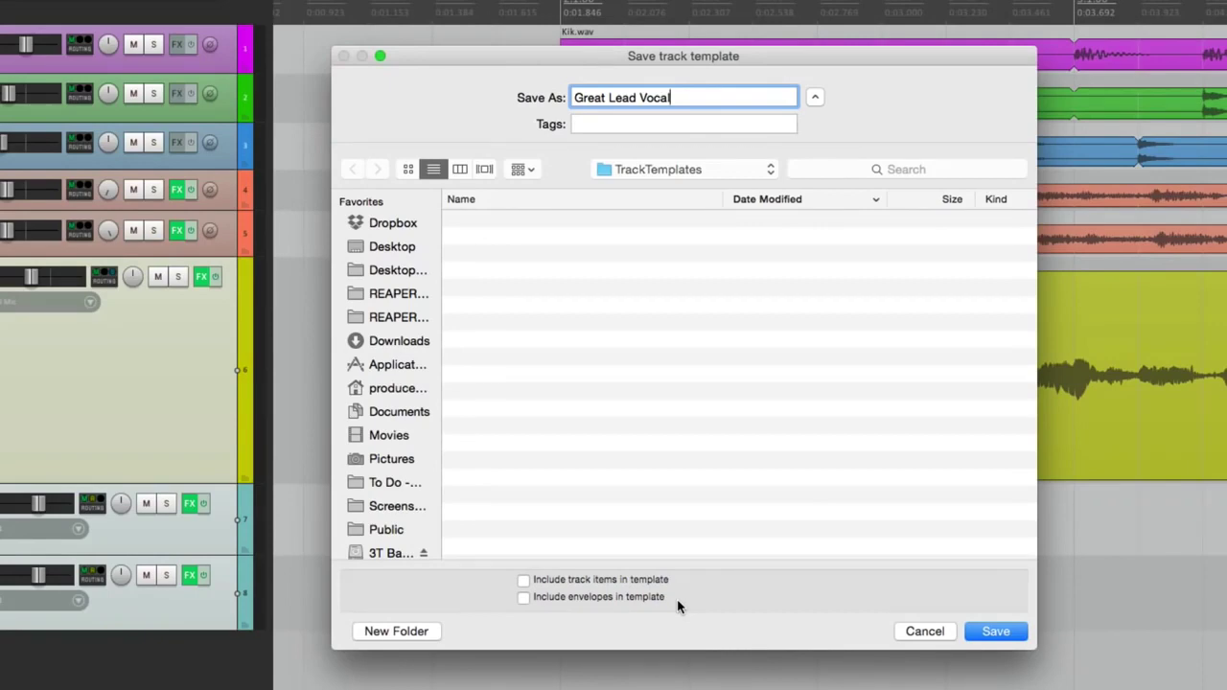
click(988, 631)
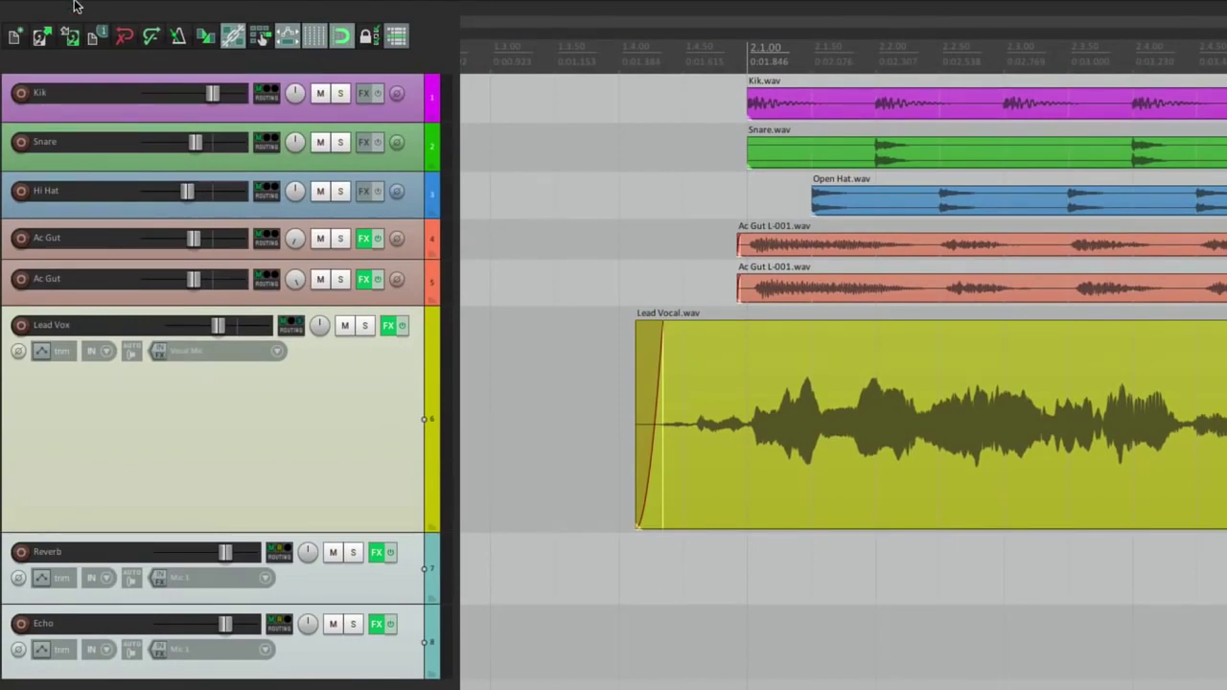
- Create a new project and add four empty tracks, leaving none of them selected
click(19, 41)
double_click(375, 171)
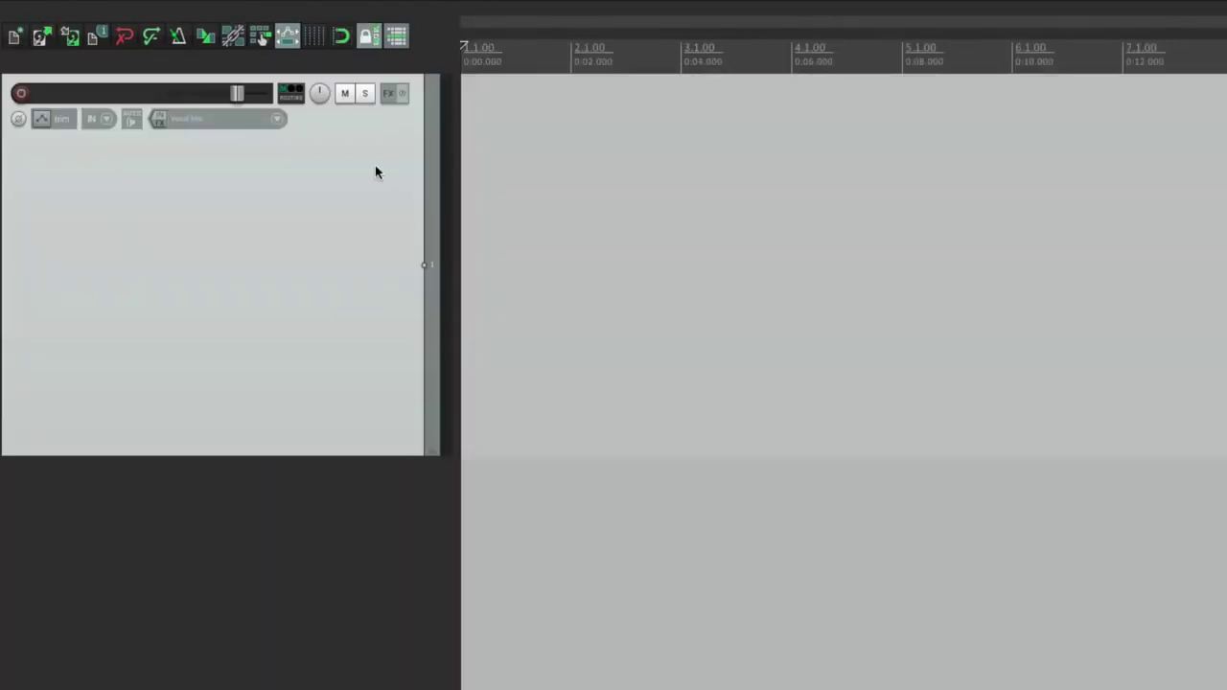
double_click(341, 654)
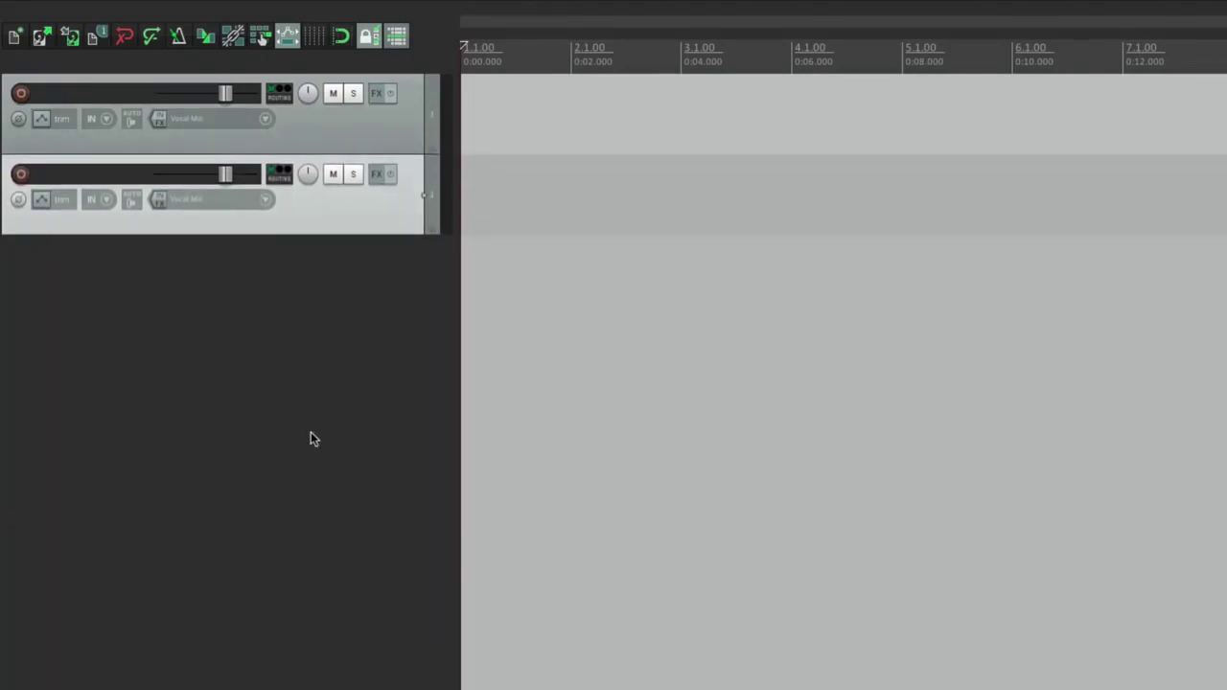
double_click(303, 415)
double_click(303, 416)
click(354, 554)
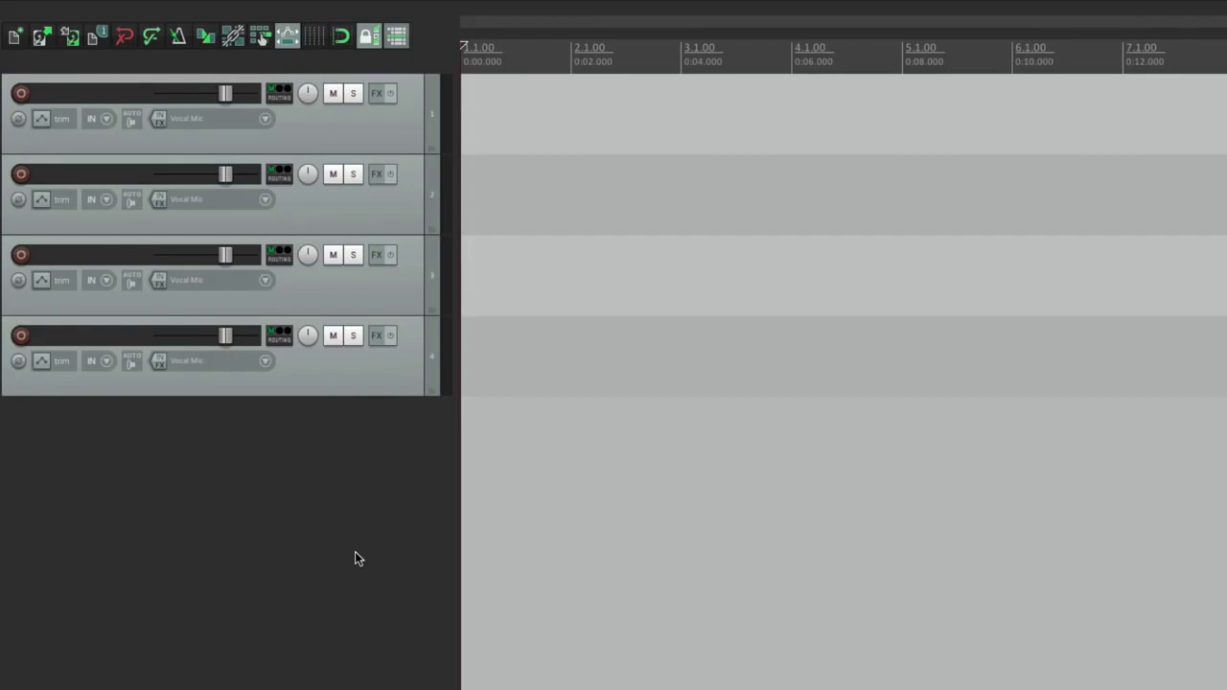
- Insert the tracks from the "Great Lead Vocal" template below the four empty tracks
click(350, 10)
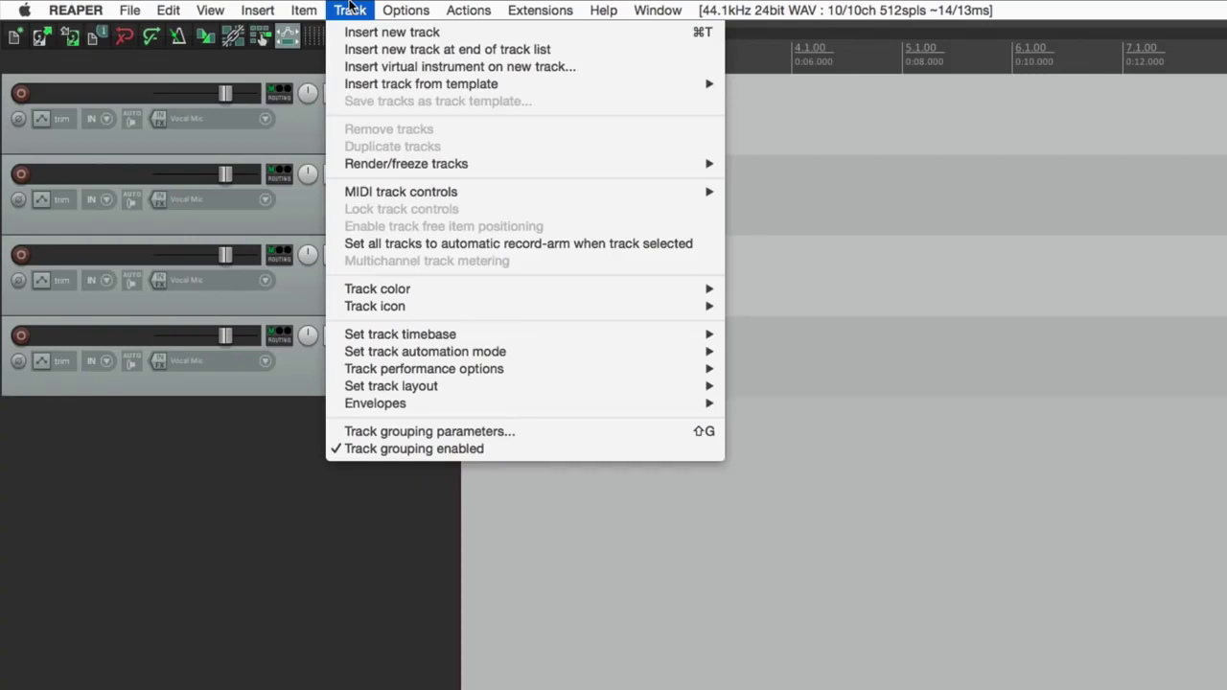
mouse_move(345, 83)
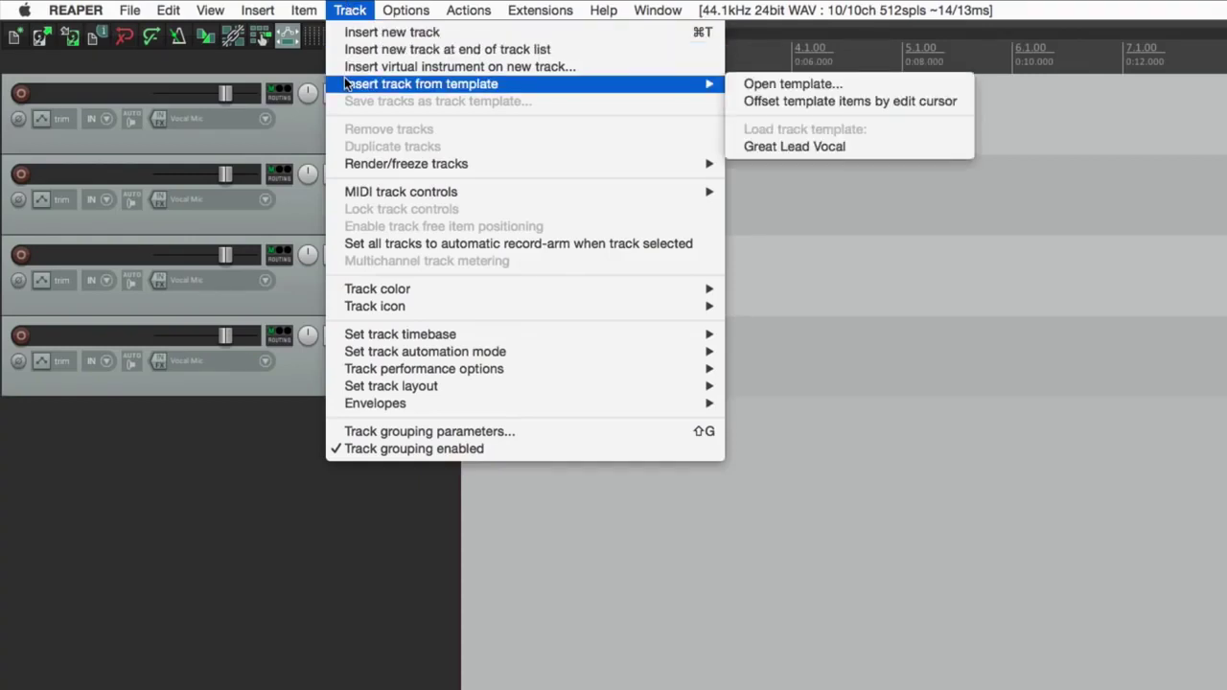
click(747, 148)
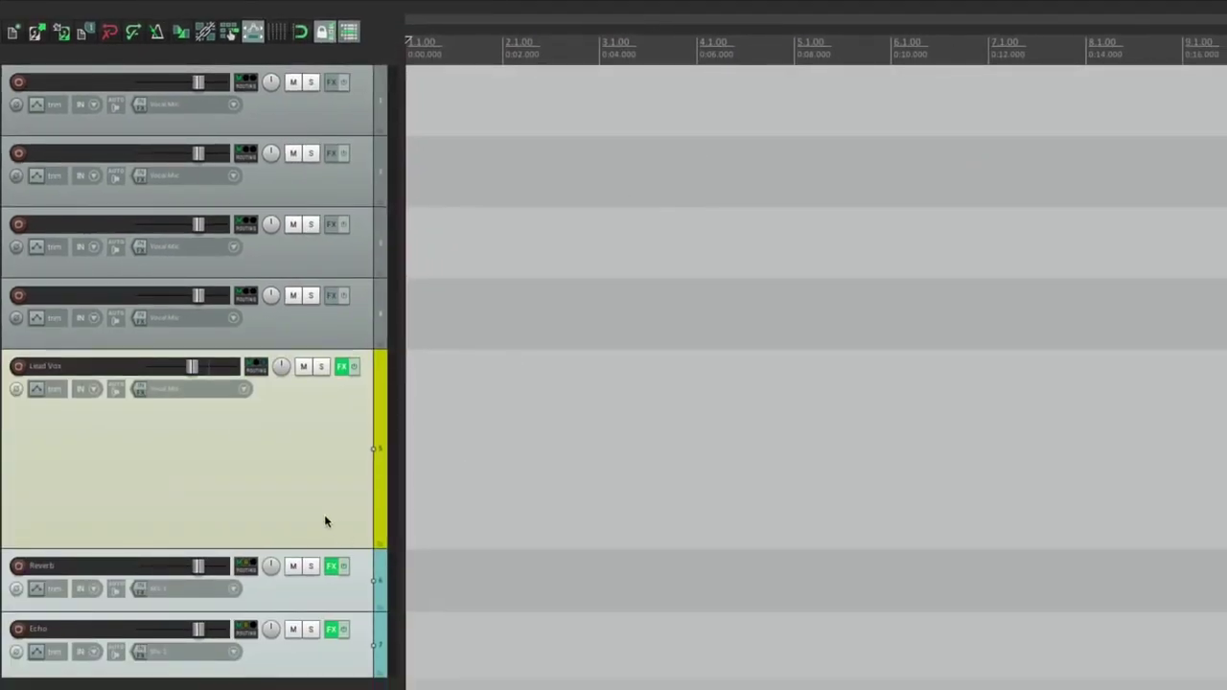
- Select only the inserted Lead Vox track and check its mono recording input assignment
click(324, 522)
click(324, 483)
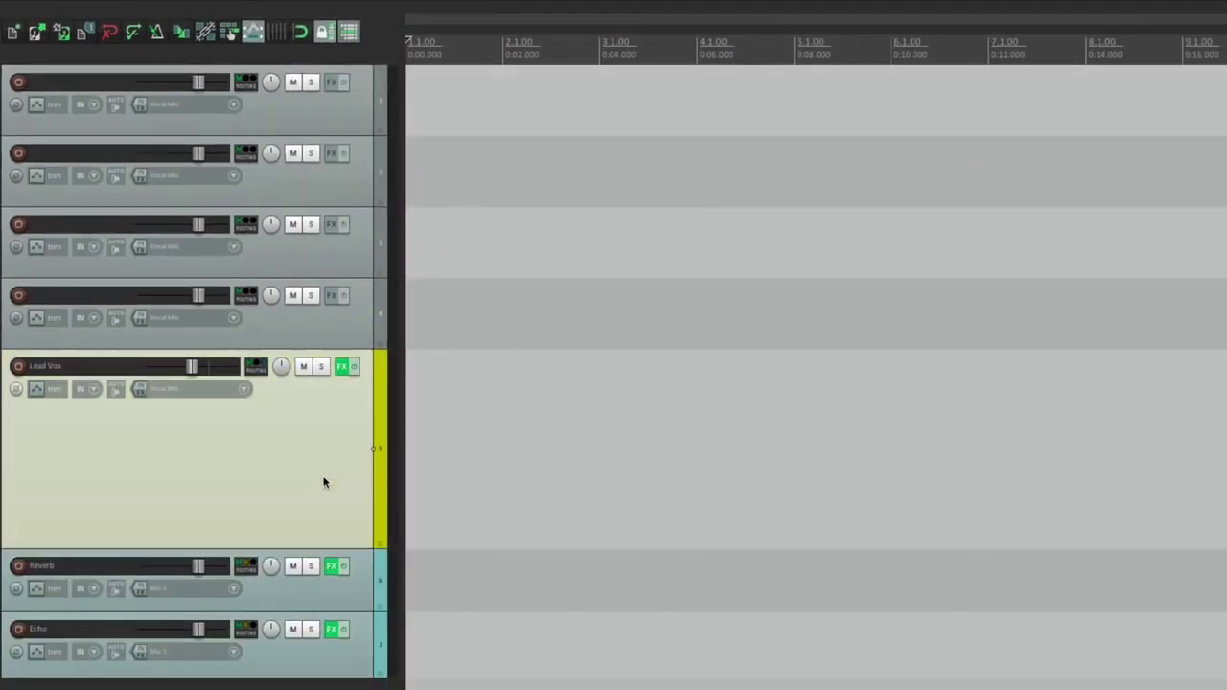
click(245, 391)
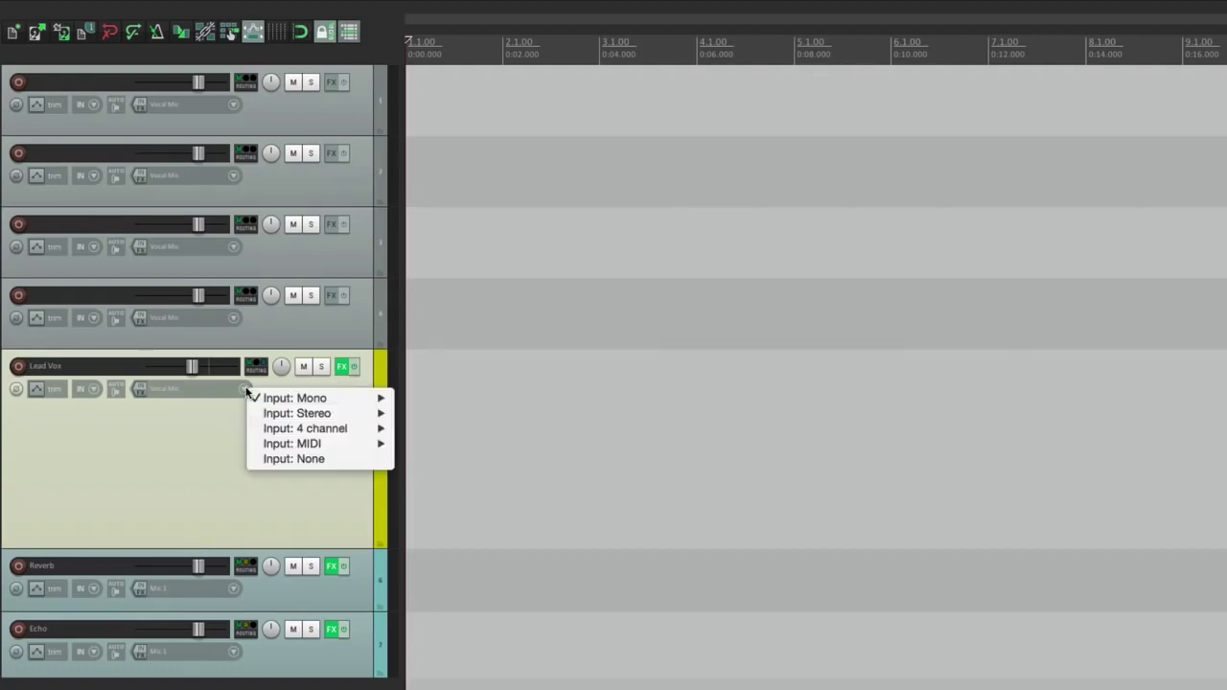
mouse_move(254, 398)
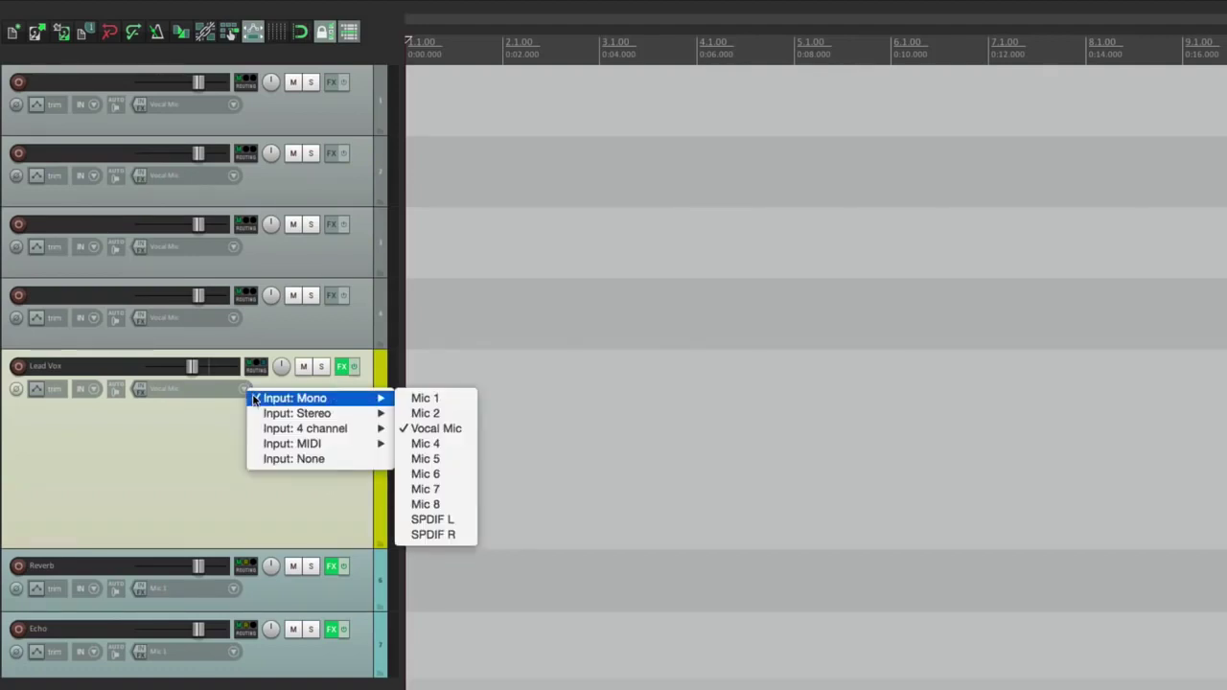
click(153, 439)
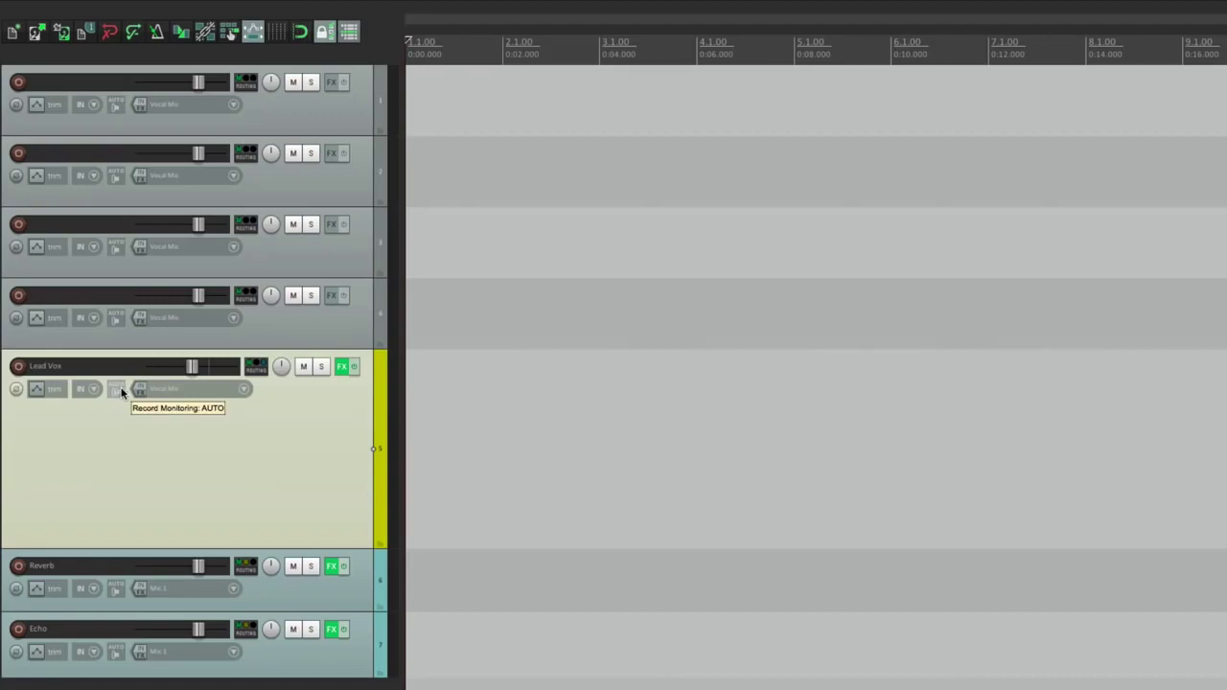
- Review the inserted Lead Vox track's effects one by one, from Low Pass Filter through Hi Freq Boost
click(344, 368)
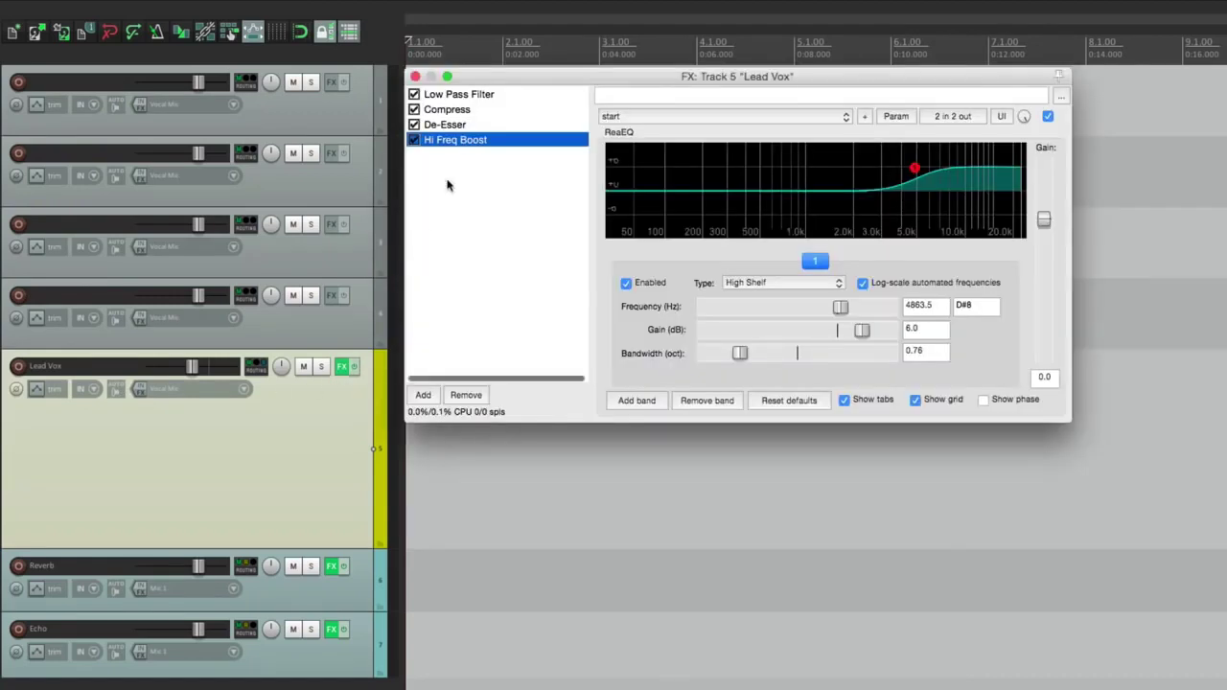
click(526, 93)
click(524, 111)
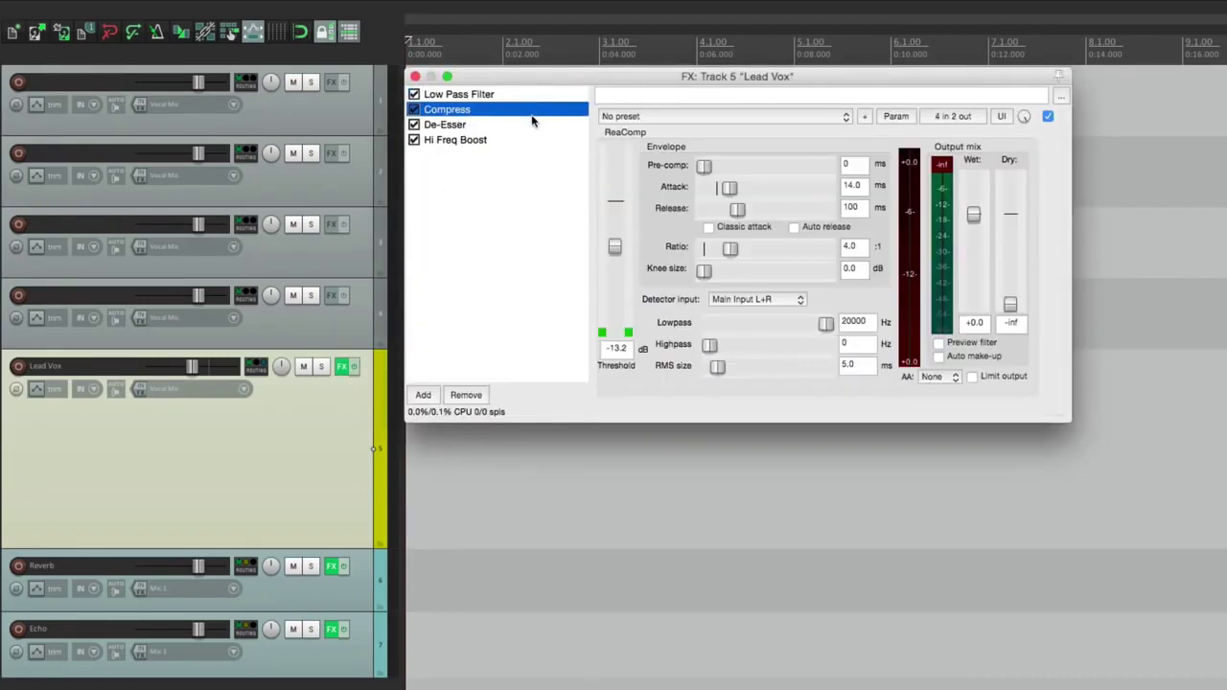
click(535, 125)
click(543, 140)
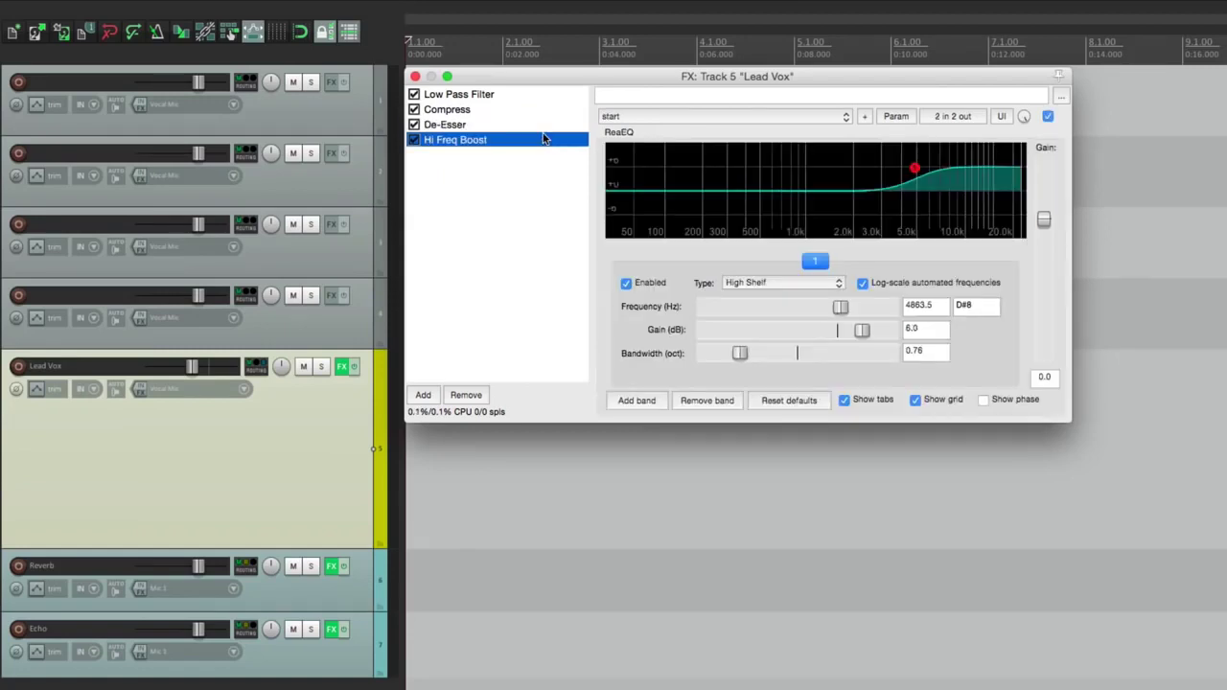
click(416, 77)
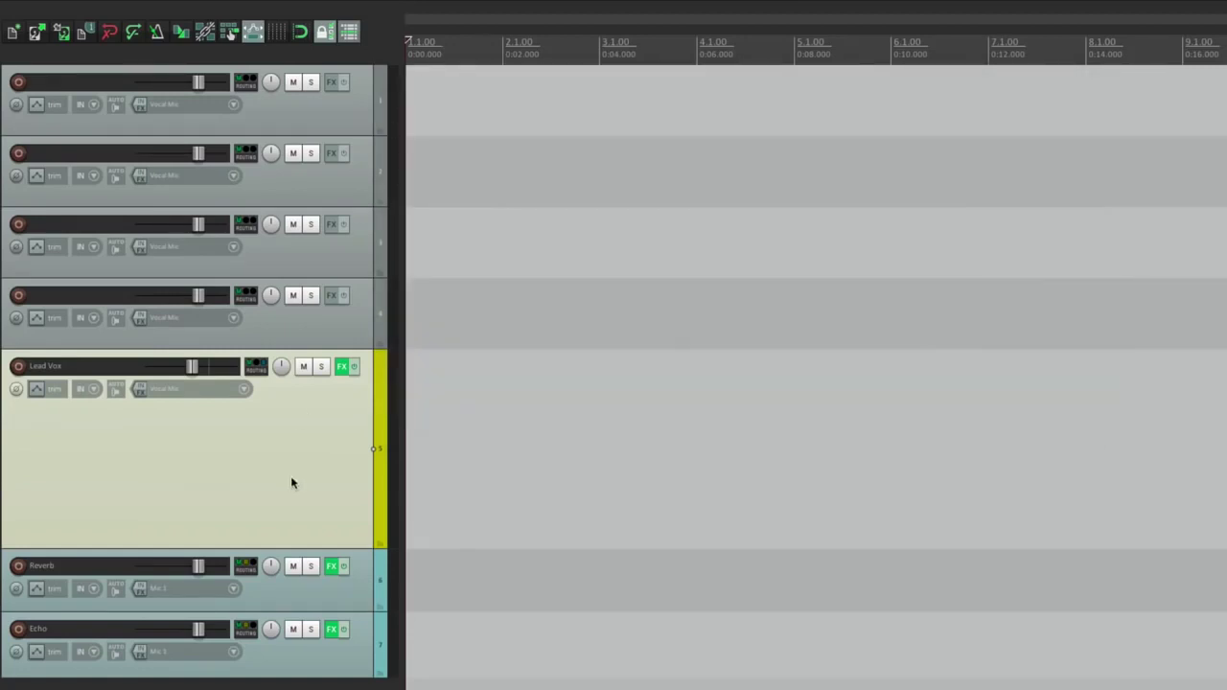
- Check the inserted Lead Vox track's sends and the effects loaded on the Reverb and Echo tracks
click(257, 369)
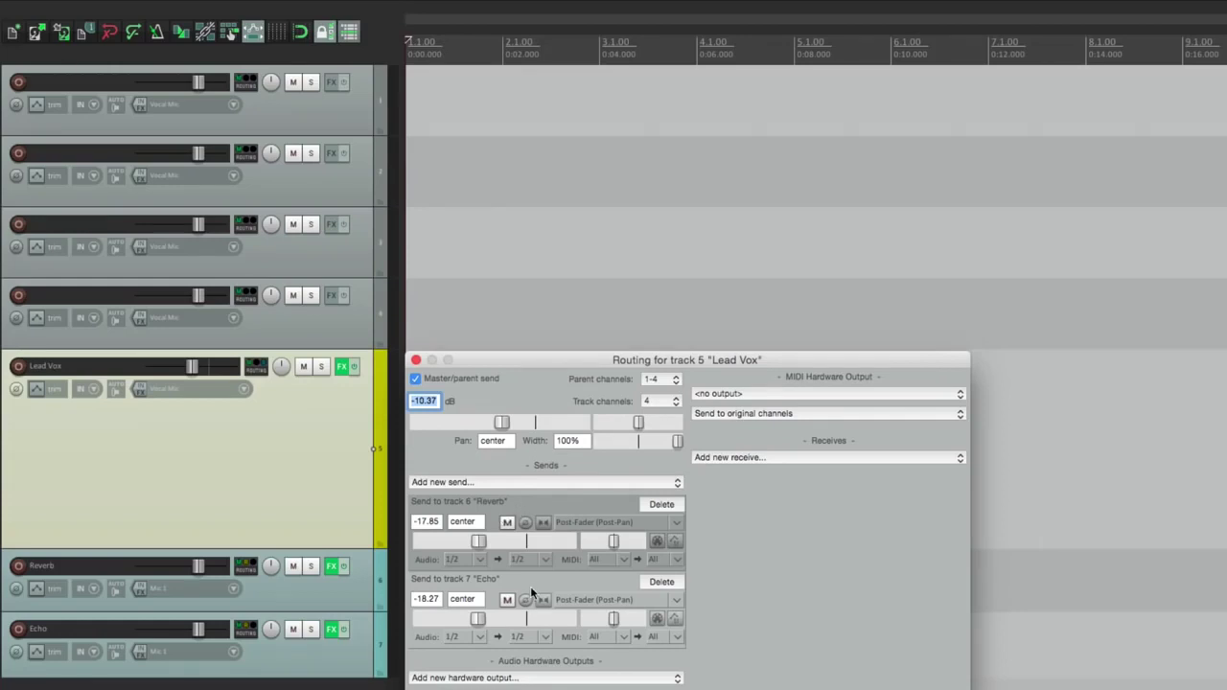
click(415, 359)
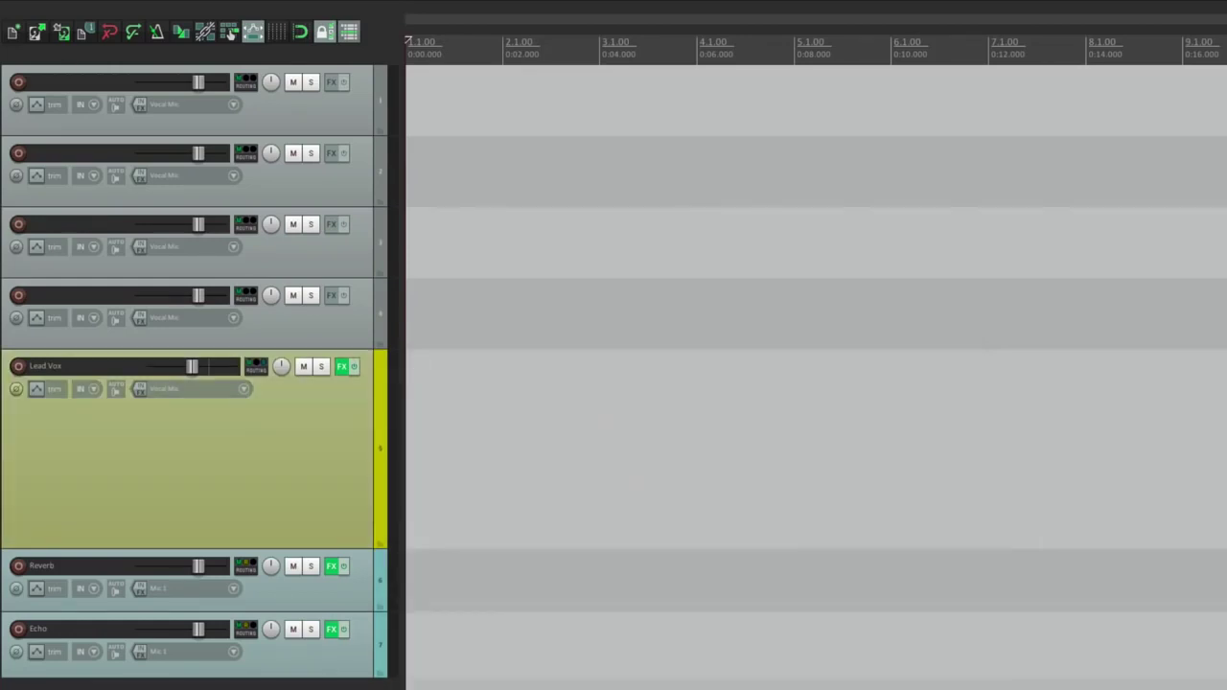
click(332, 566)
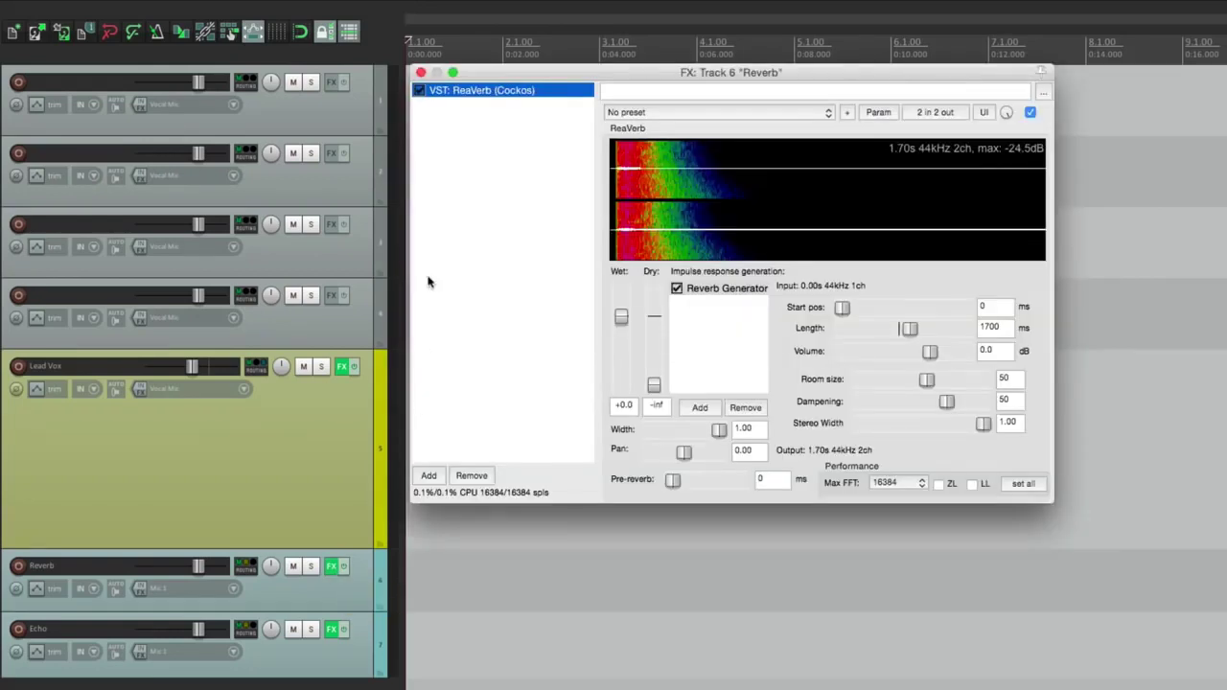
click(420, 72)
click(332, 633)
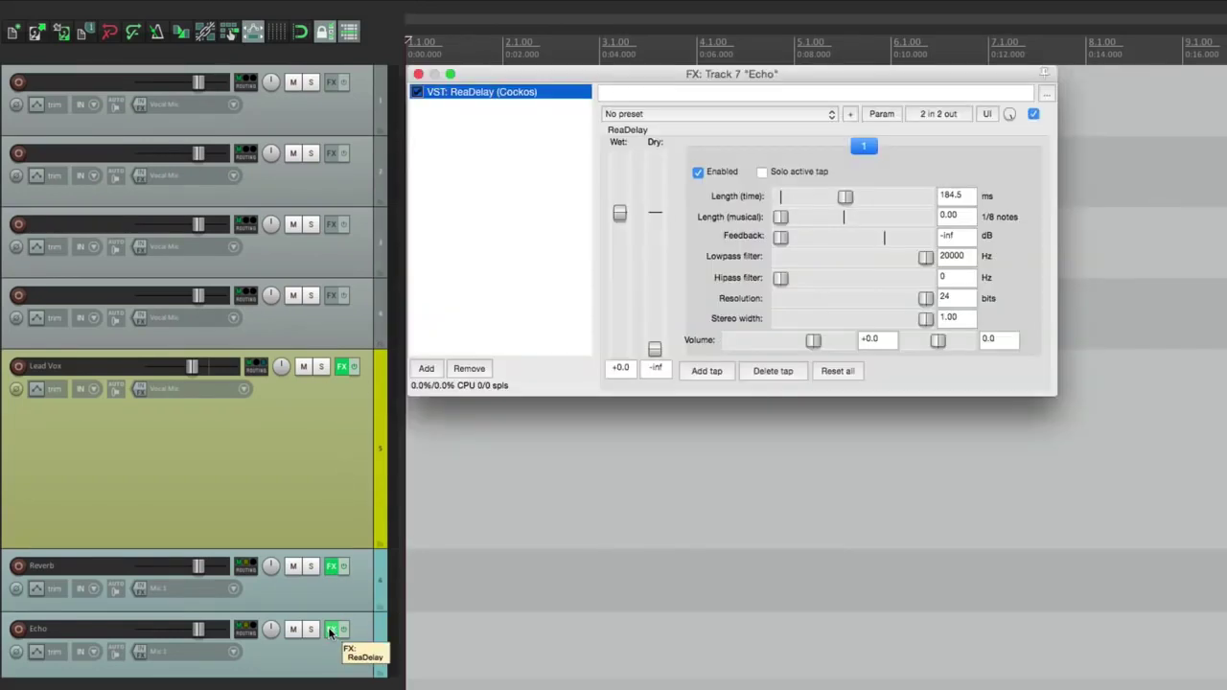
click(419, 74)
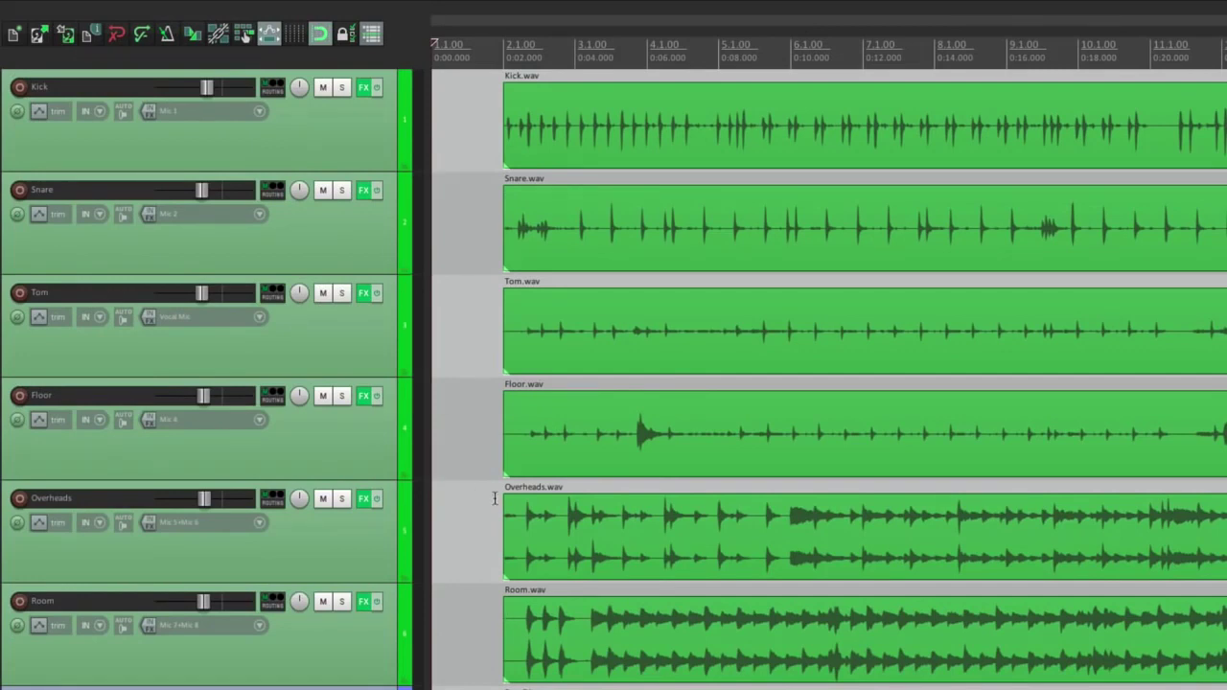
- Save the six drum tracks, Kick through Room, from the full band project as a track template named "Live Drums"
scroll(485, 516, down, 1)
scroll(478, 614, down, 2)
scroll(473, 628, down, 8)
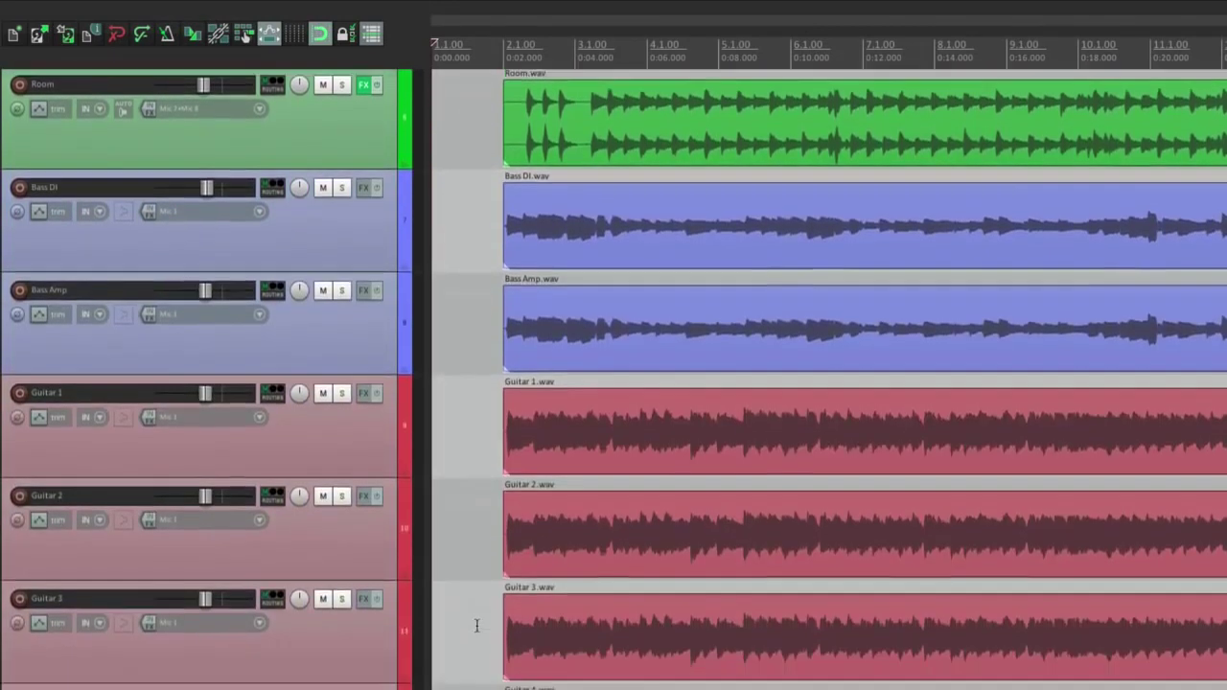
scroll(480, 624, down, 8)
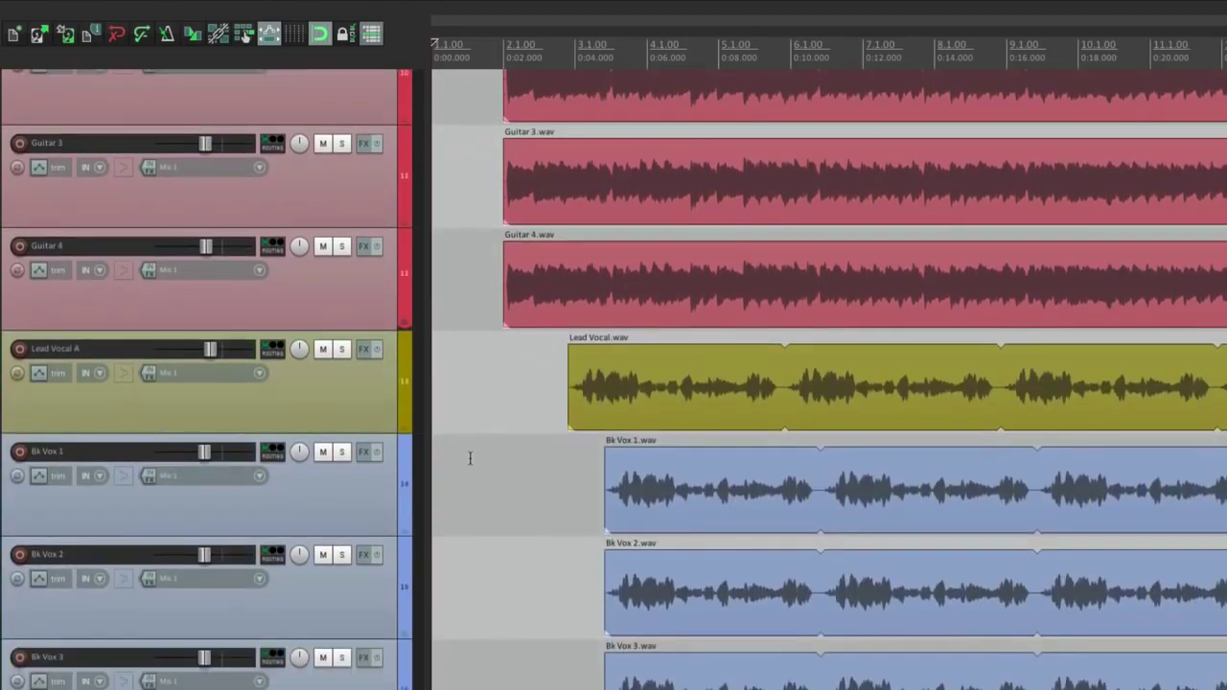
scroll(507, 558, up, 18)
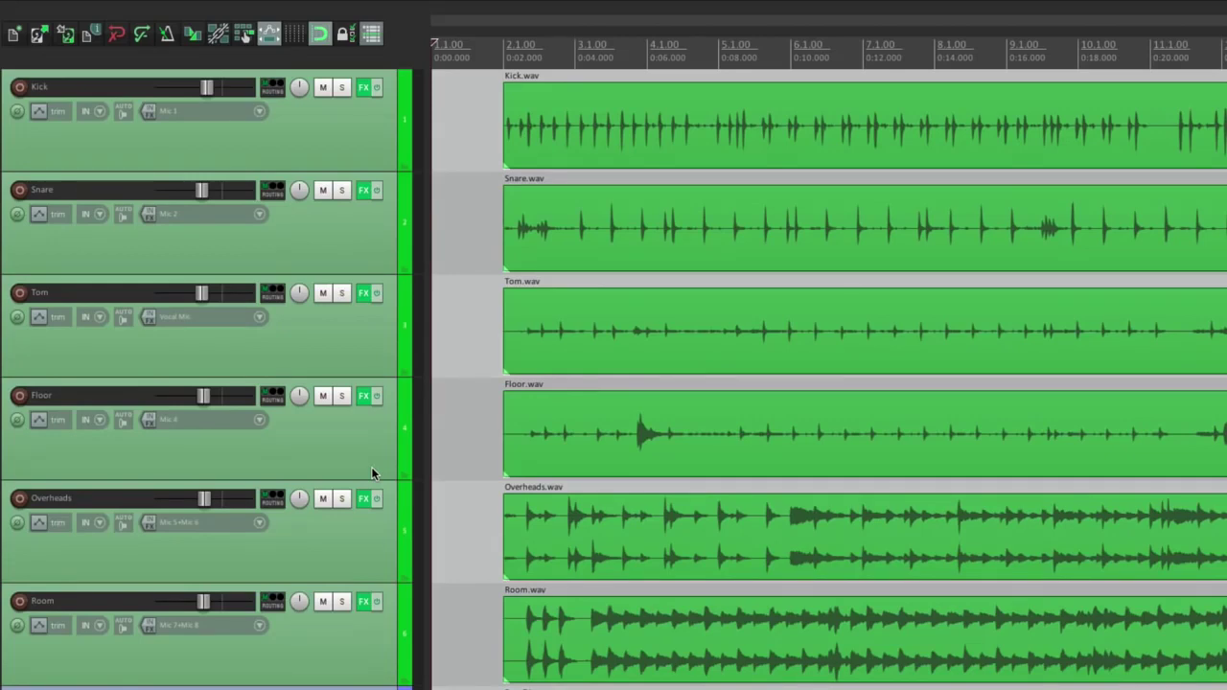
click(324, 157)
shift+click(356, 662)
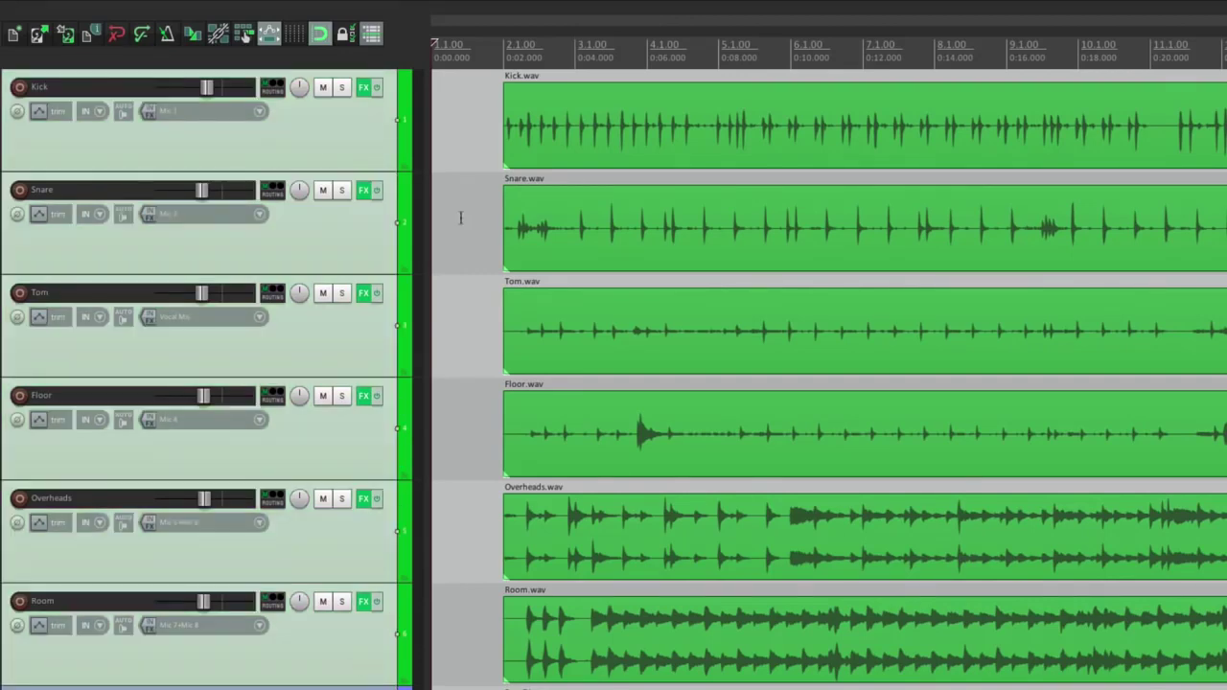
right_click(372, 155)
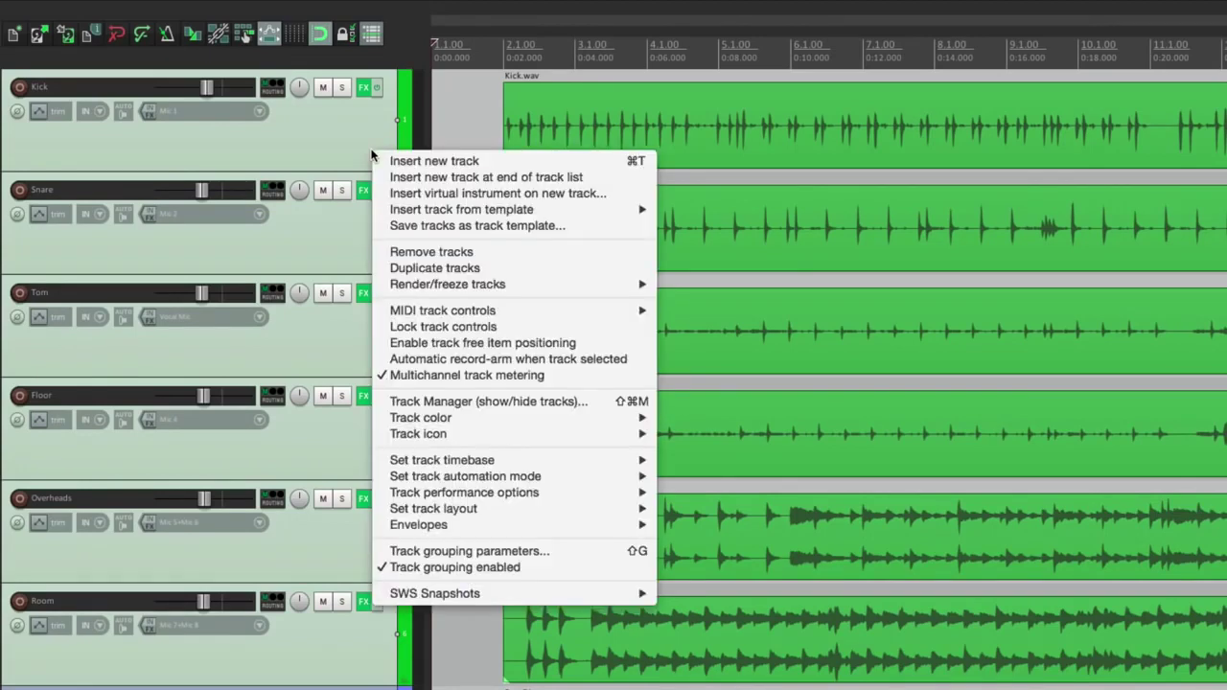
click(380, 227)
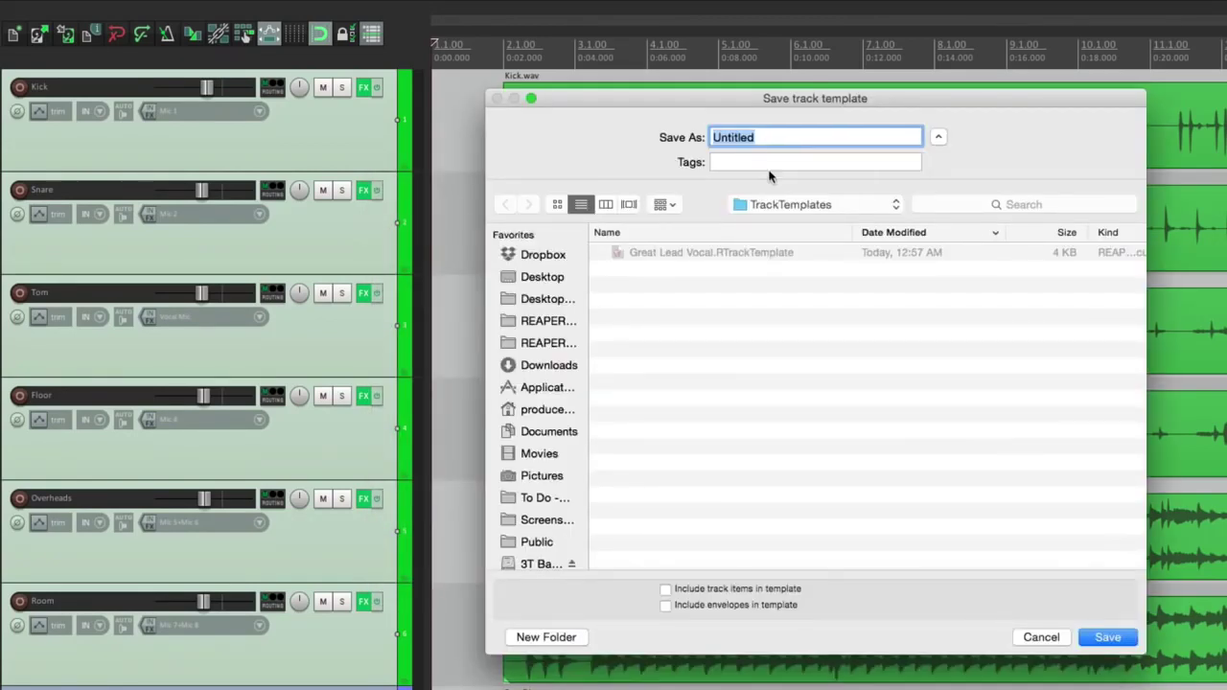
key(BackSpace)
text(Live Drums)
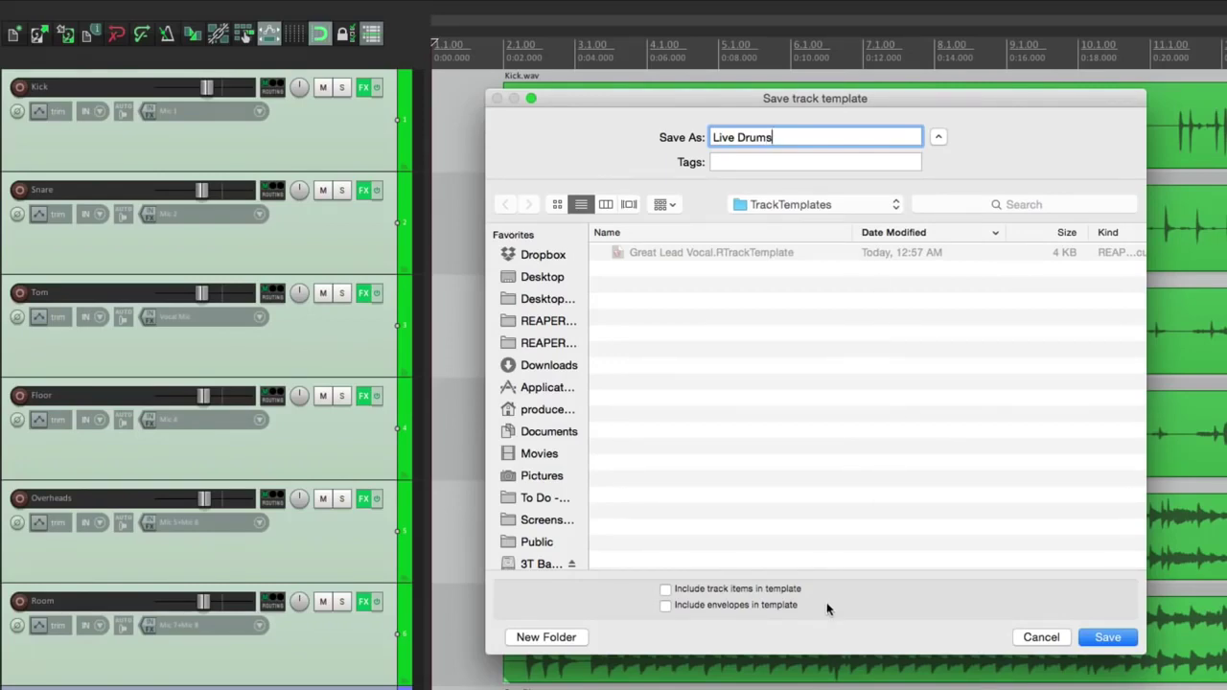
key(Return)
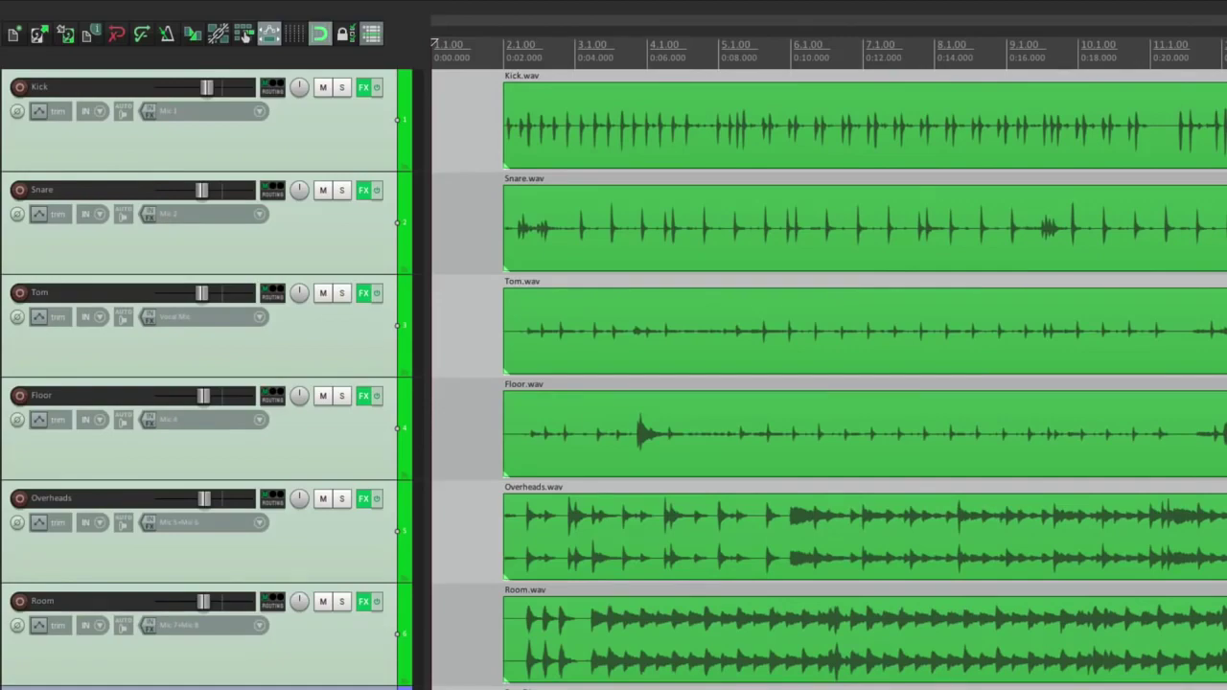
- Create a new project and insert the tracks from the "Live Drums" template
click(16, 36)
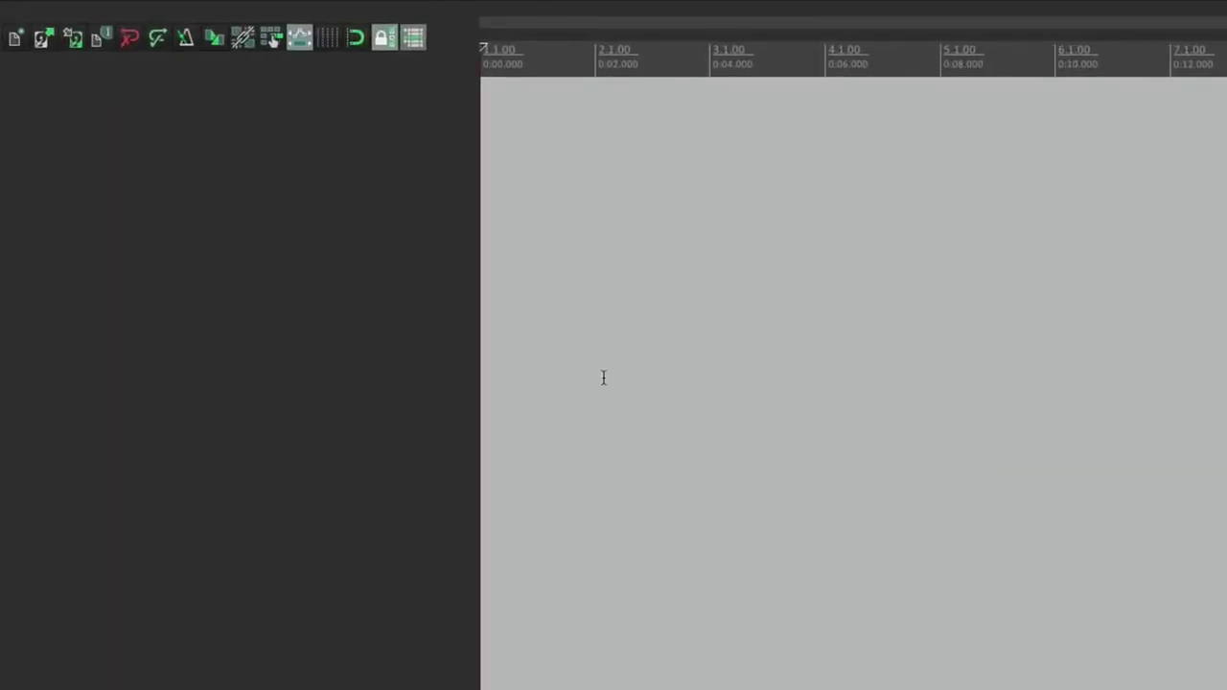
right_click(344, 172)
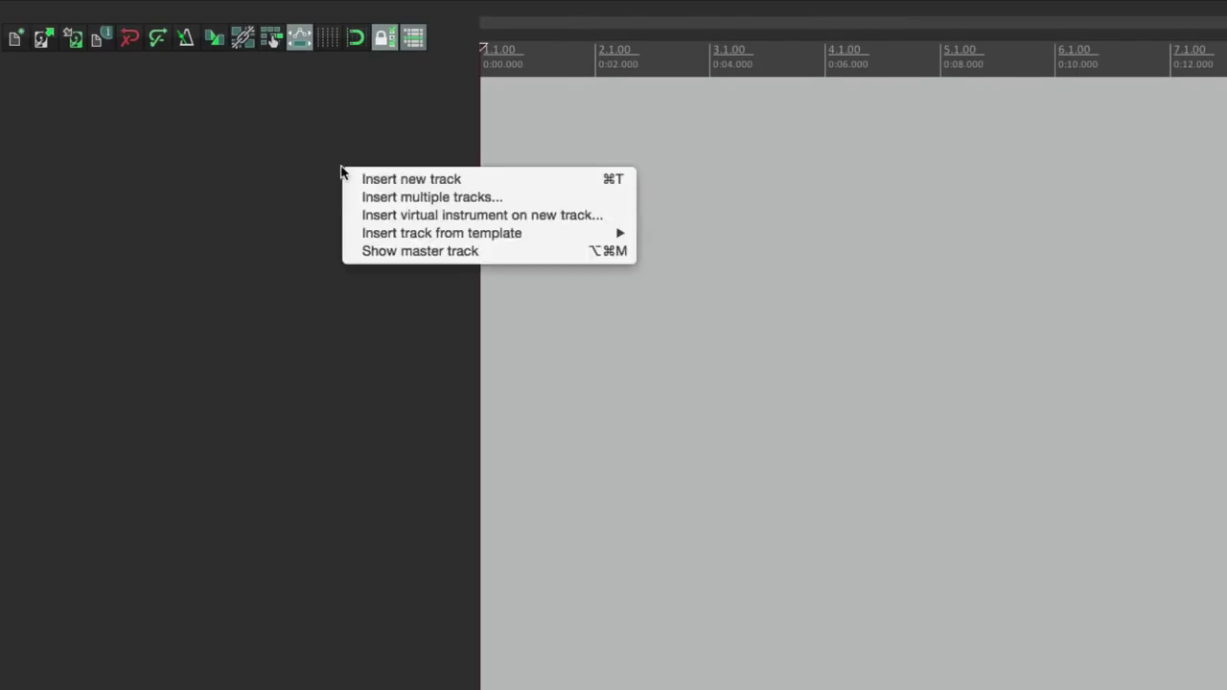
mouse_move(348, 236)
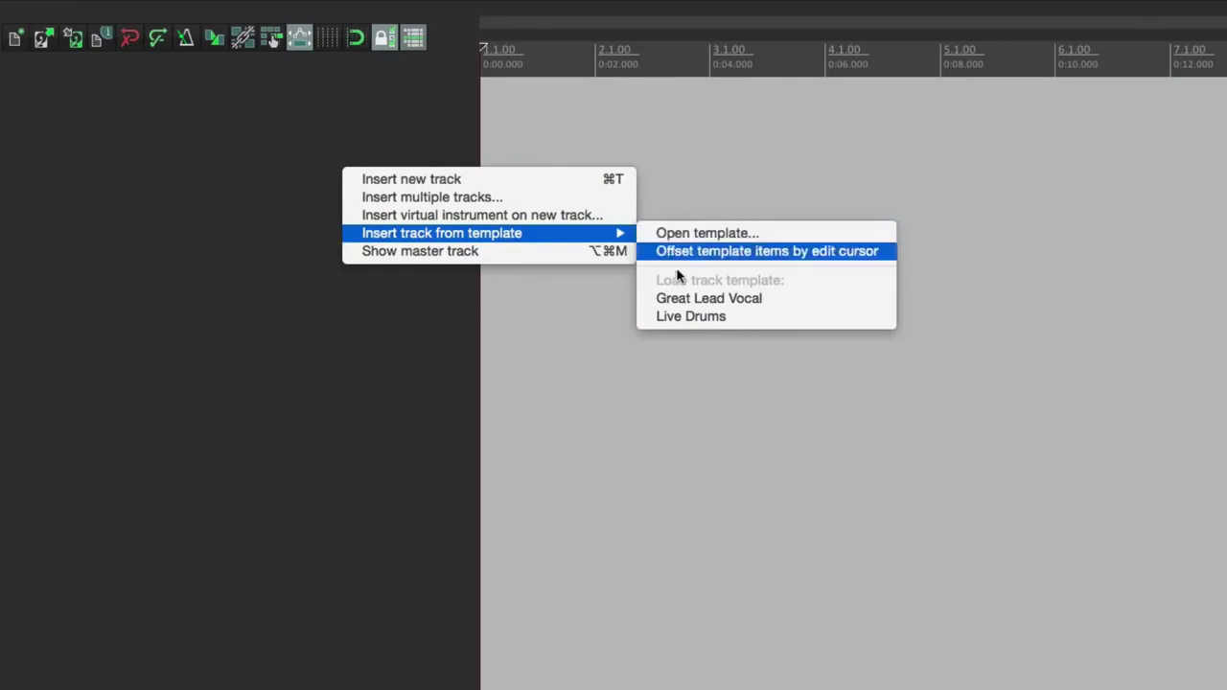
click(646, 321)
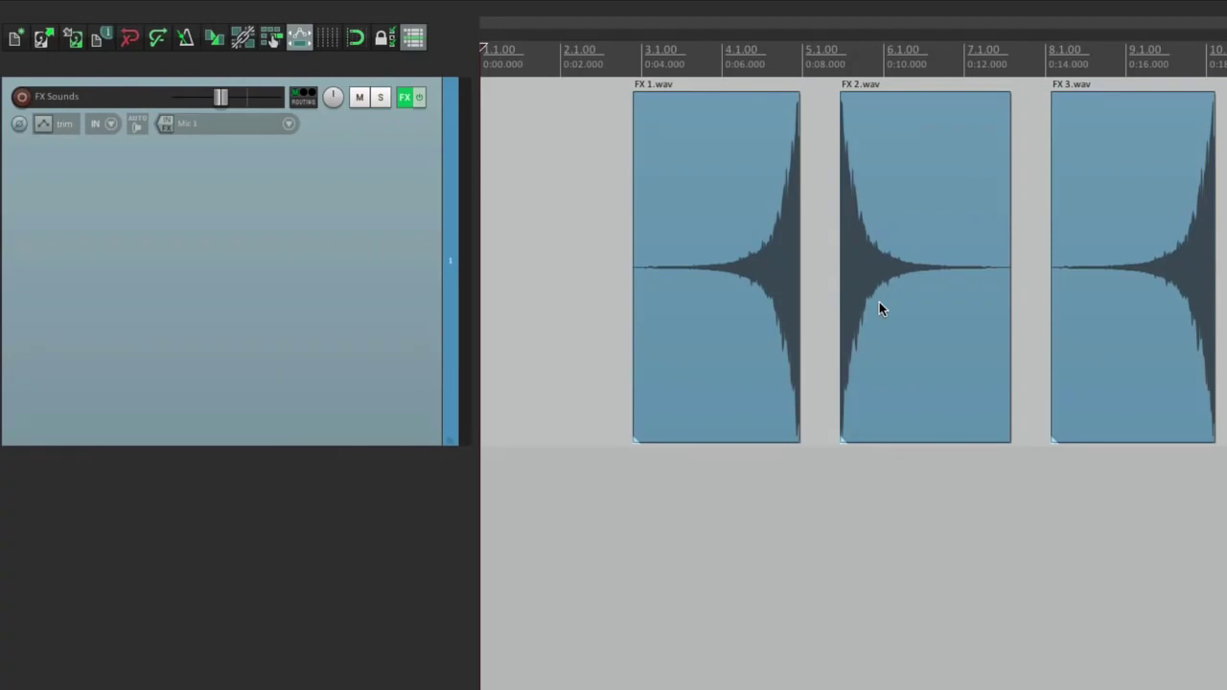
- Save the FX Sounds track as a track template named "FX Sounds", including its track items and envelopes
click(352, 194)
right_click(352, 202)
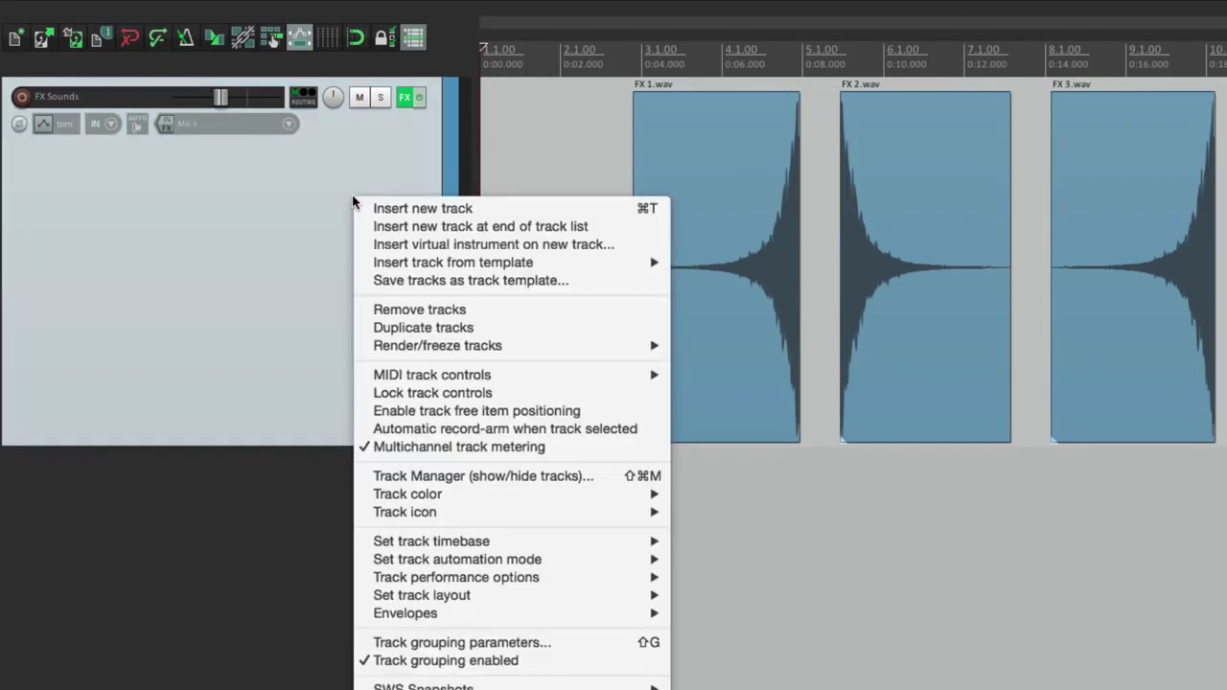
click(361, 280)
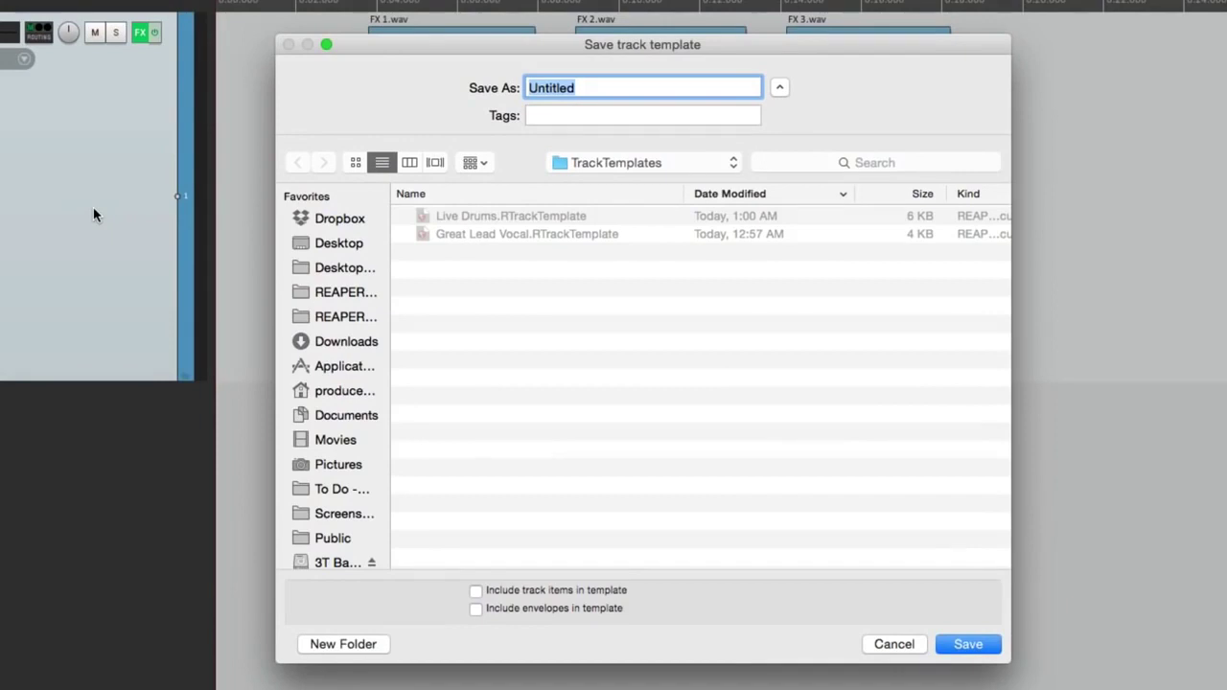
text(FX Sounds)
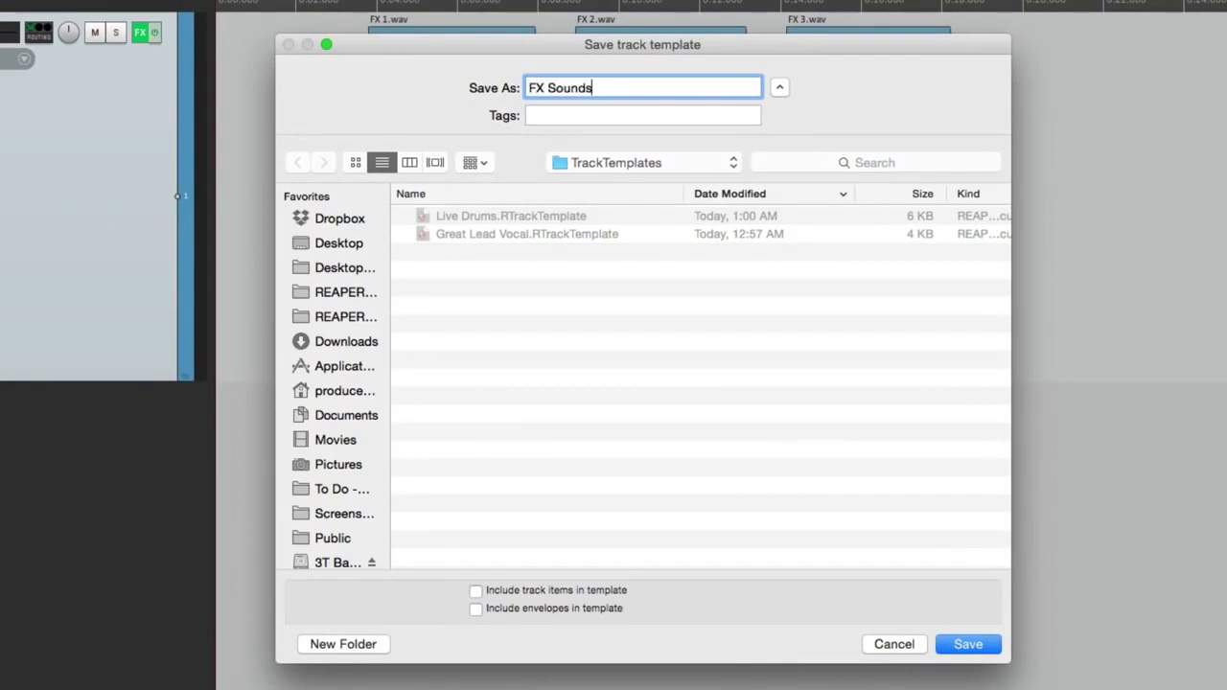
click(473, 593)
click(476, 610)
click(964, 646)
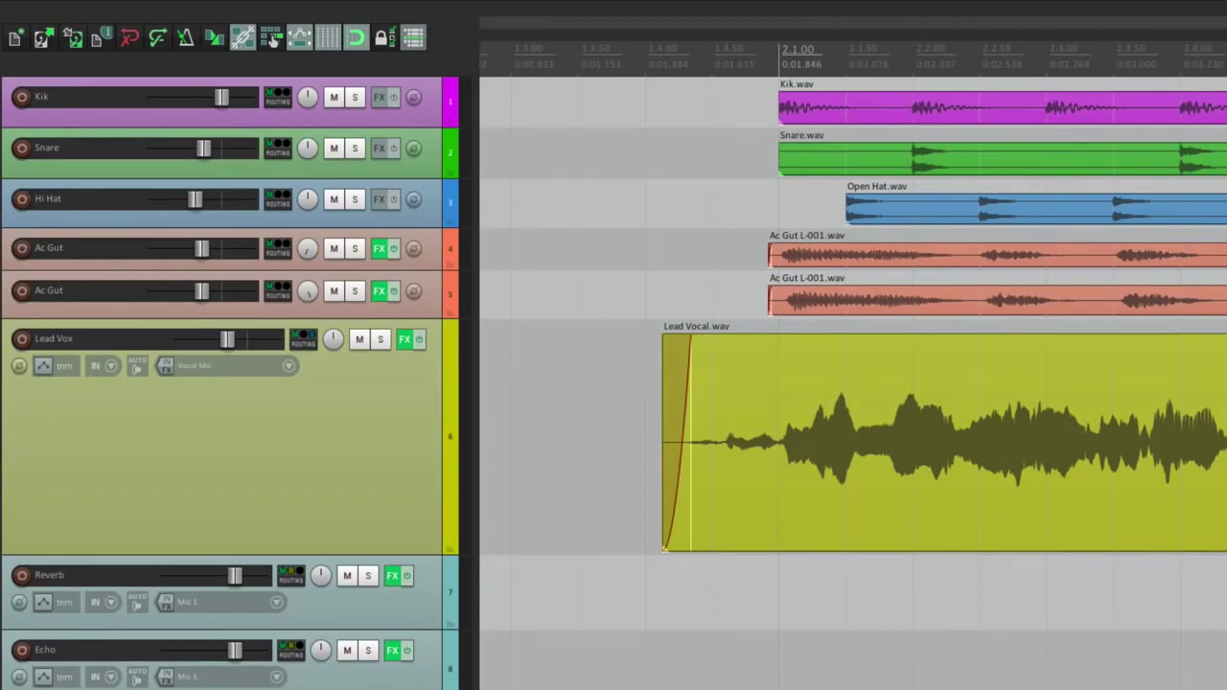
- Insert the "FX Sounds" track template below the second Ac Gut track in the song project
click(401, 310)
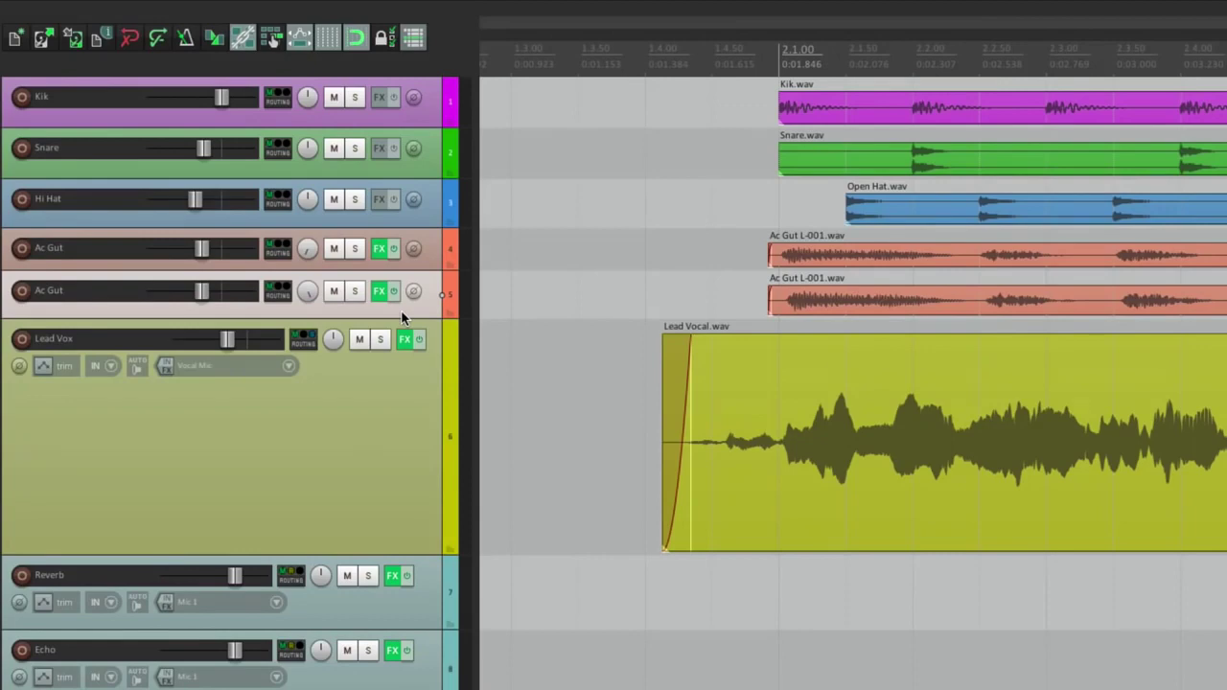
right_click(403, 319)
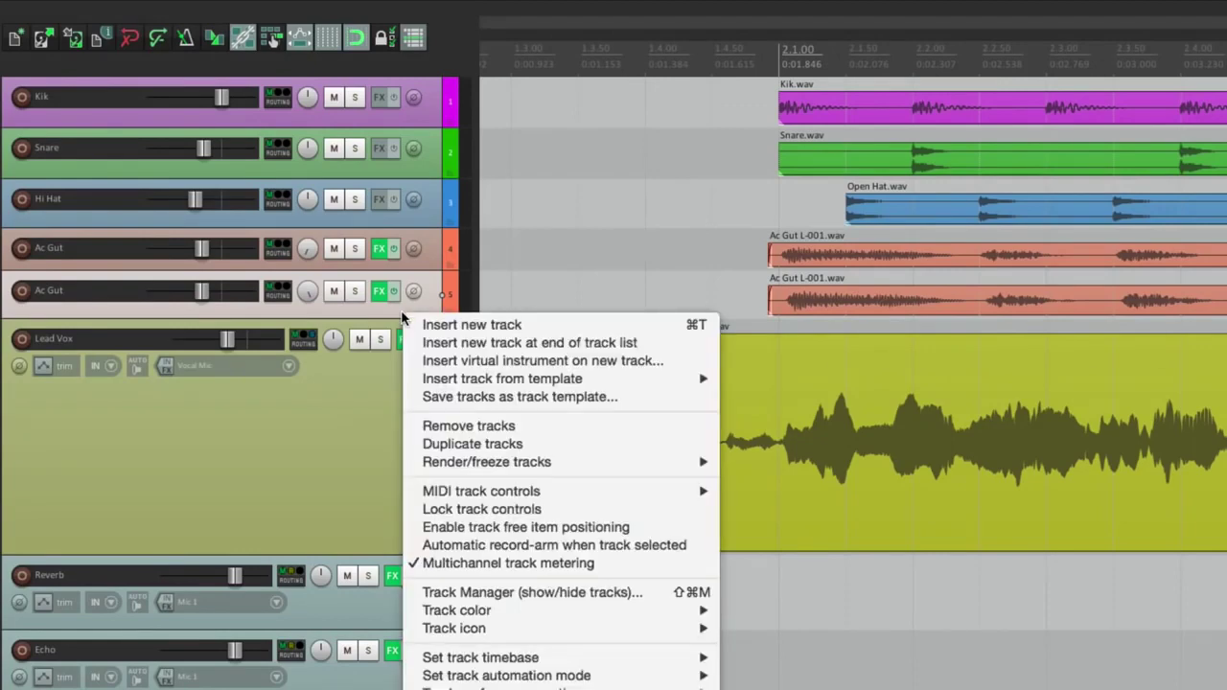
mouse_move(418, 385)
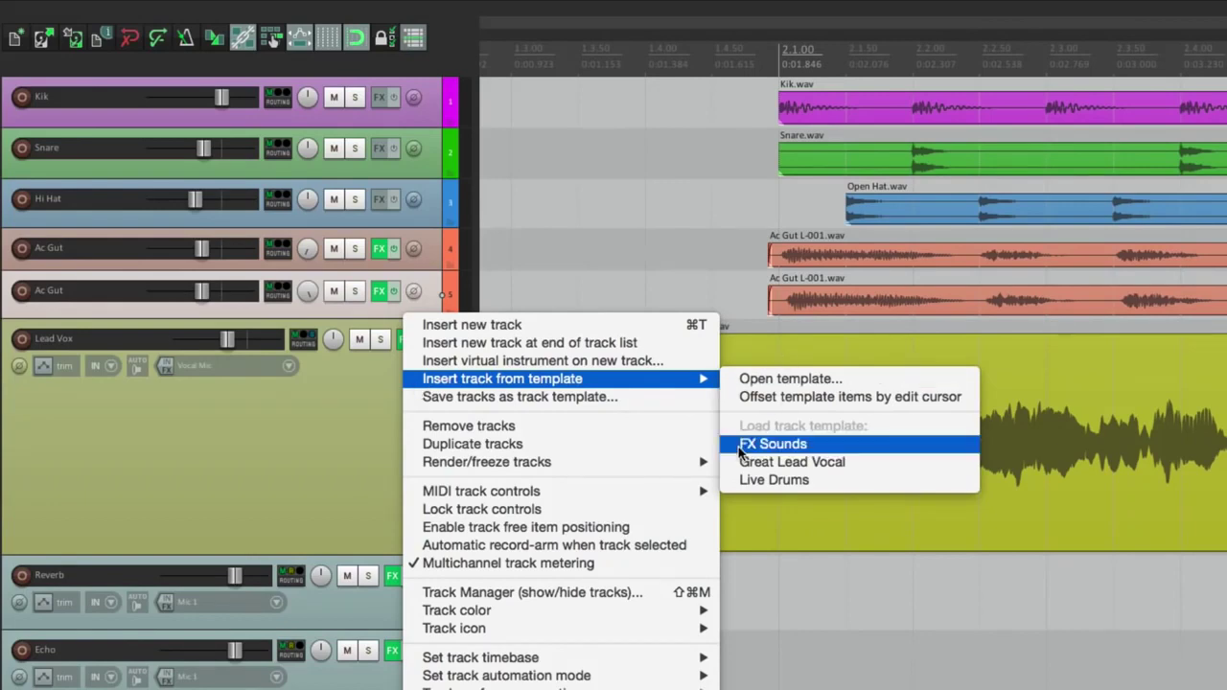
click(743, 446)
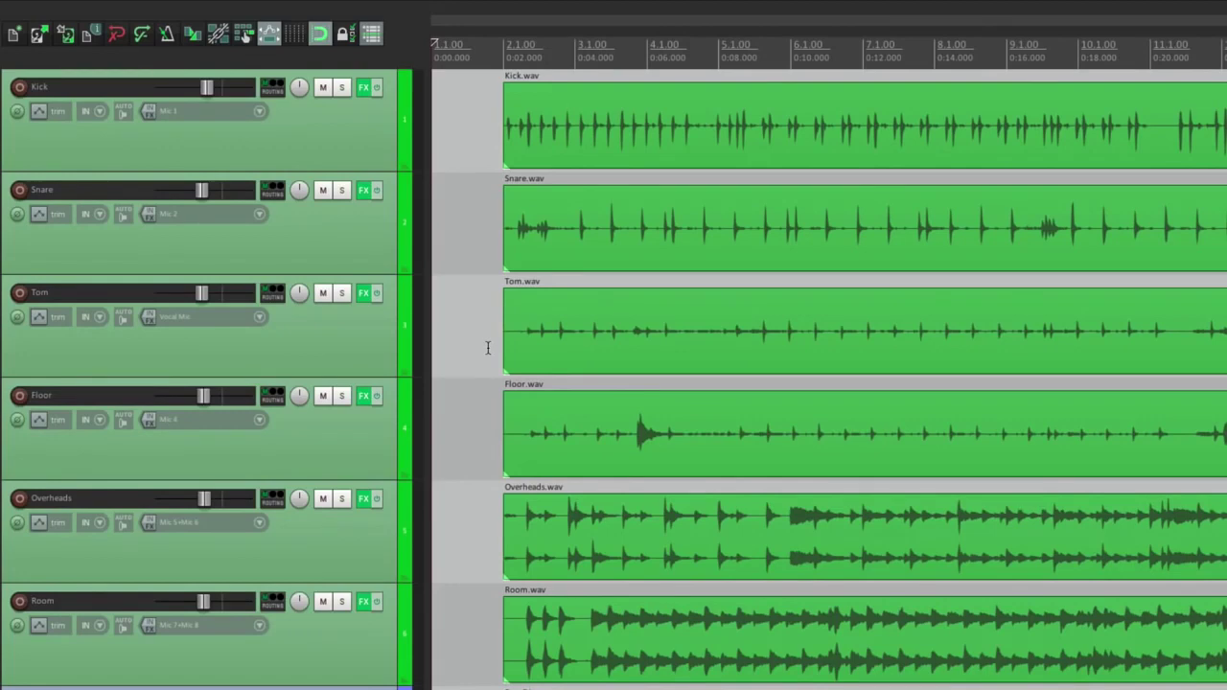
- Delete all media items from the full band project's tracks and look through the emptied track list
scroll(487, 399, down, 5)
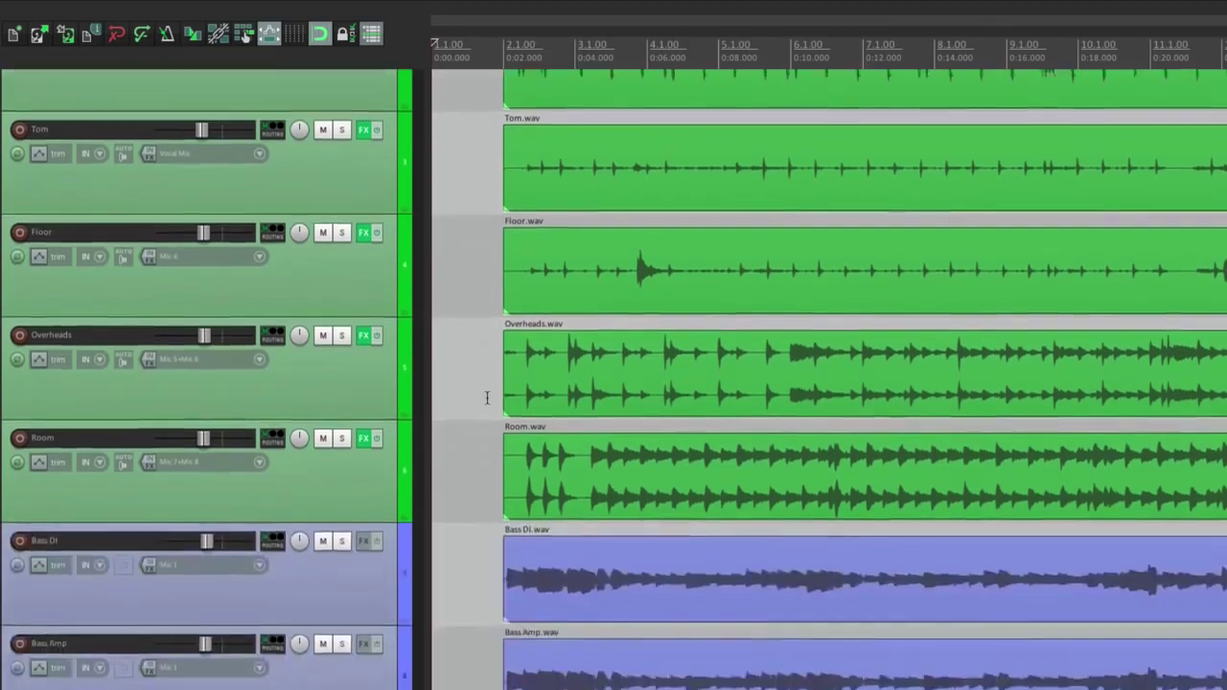
scroll(487, 487, down, 11)
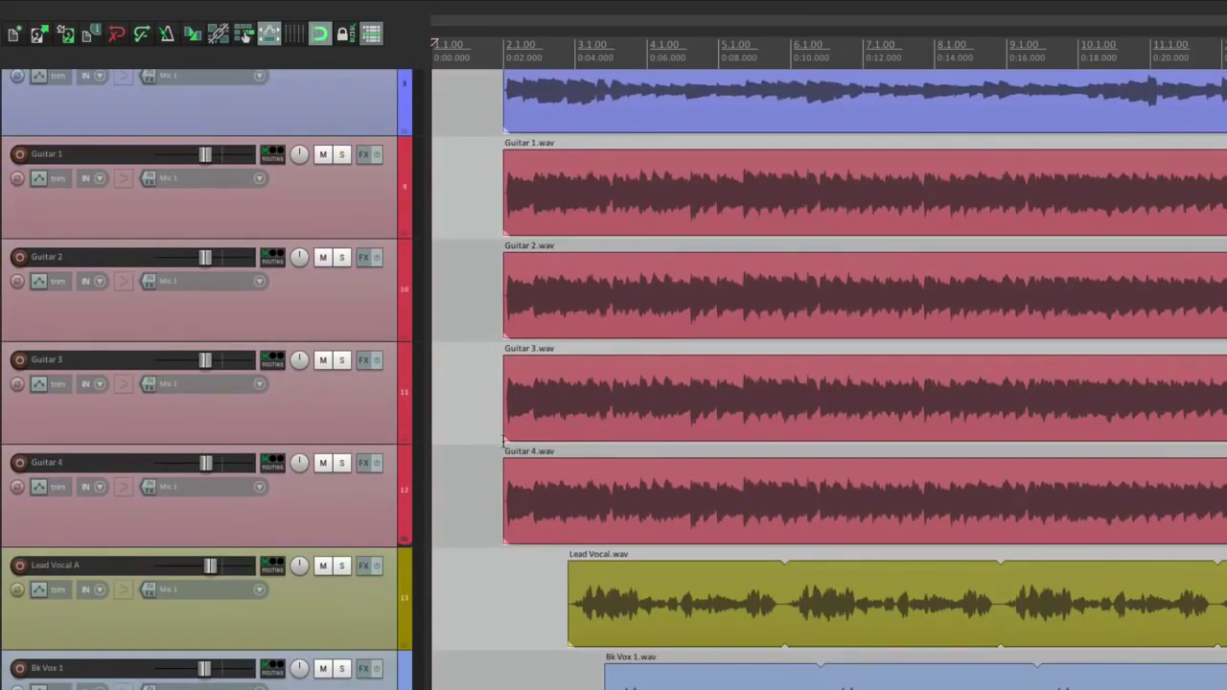
scroll(504, 443, down, 4)
scroll(537, 508, down, 5)
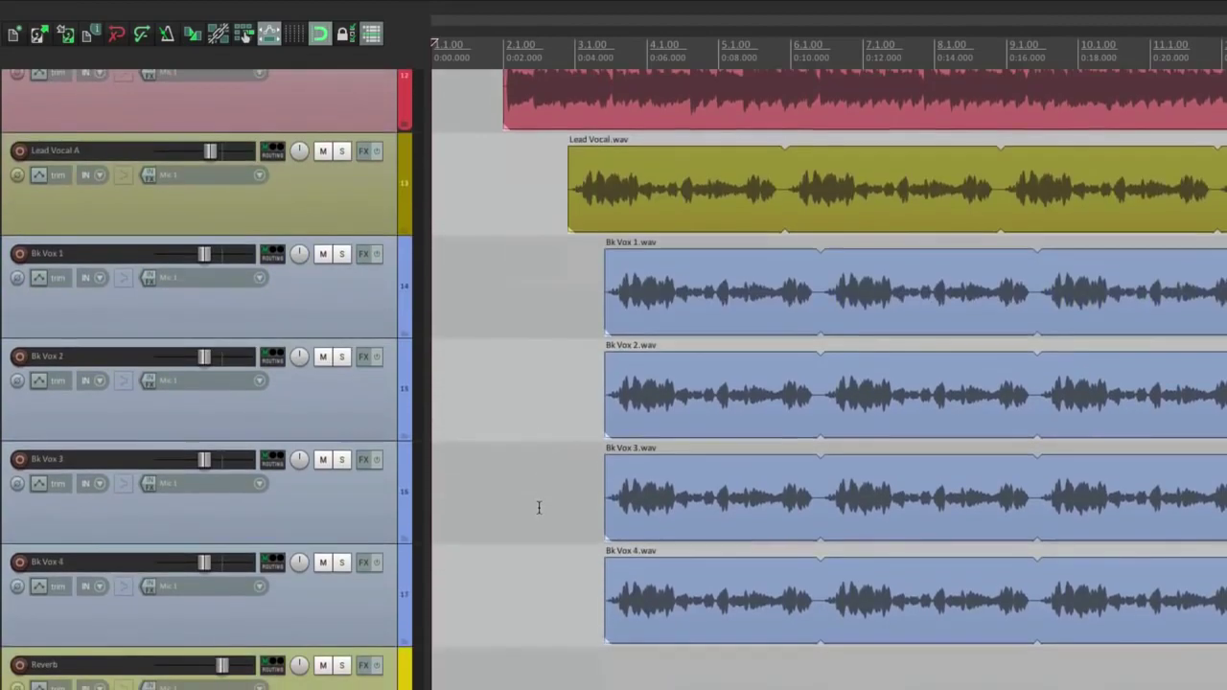
scroll(539, 508, up, 4)
scroll(539, 508, up, 20)
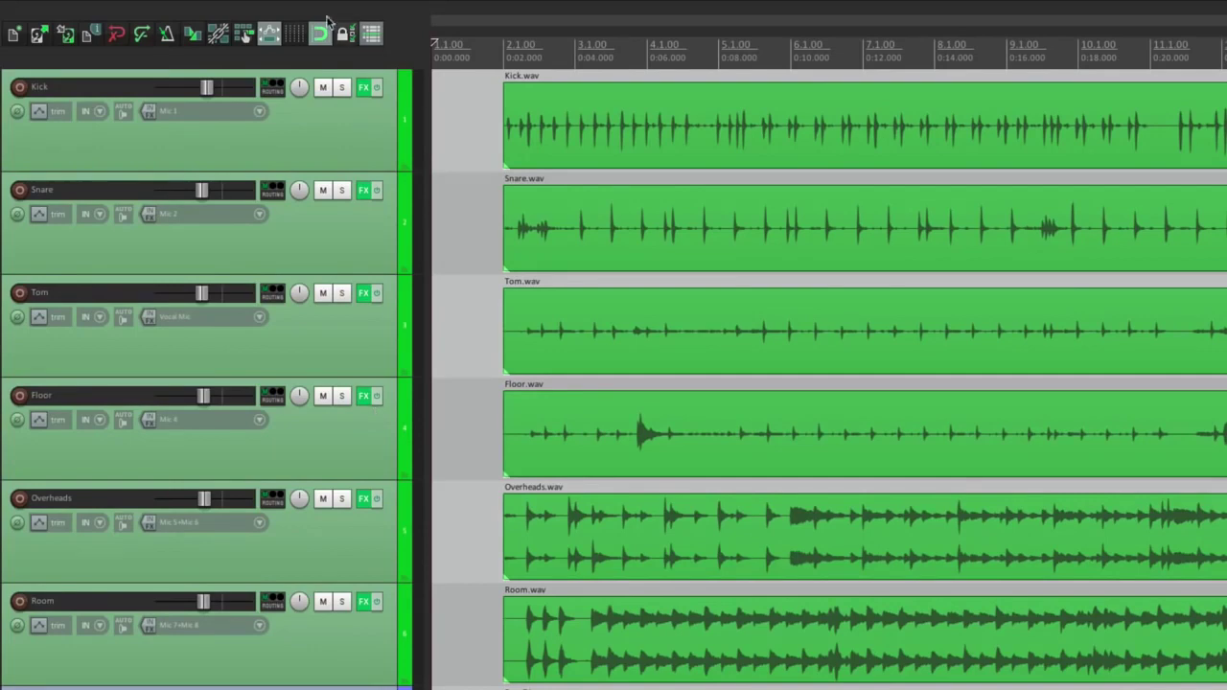
click(343, 129)
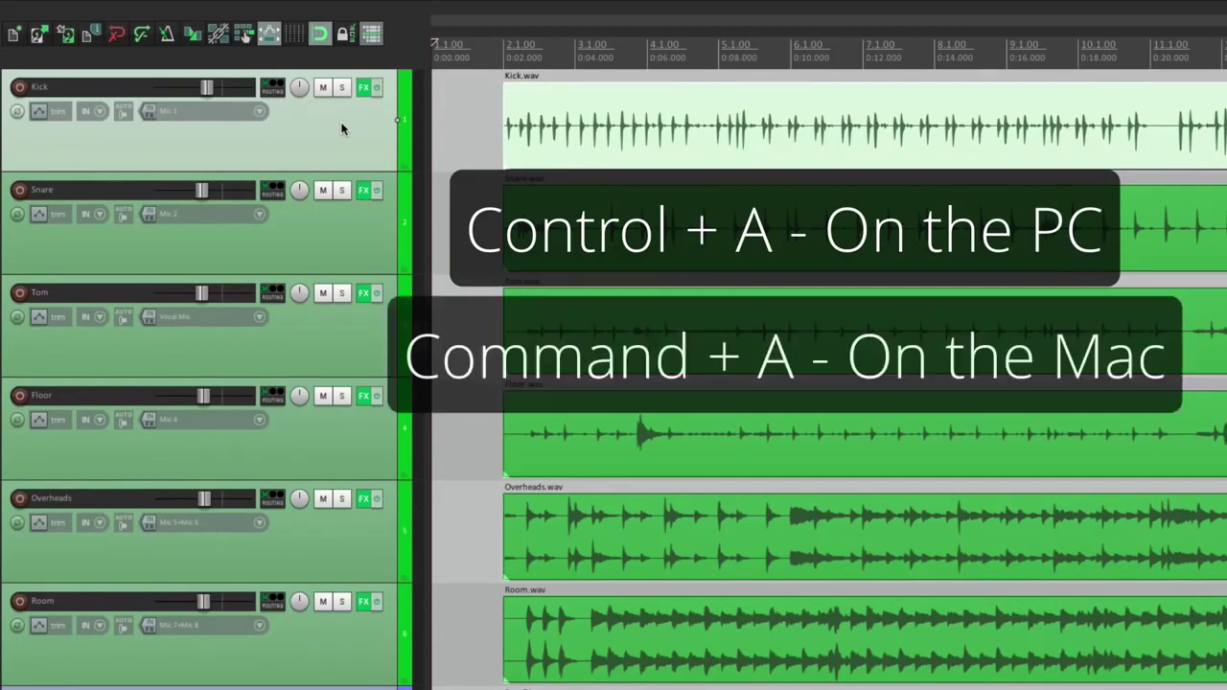
key(ctrl+a)
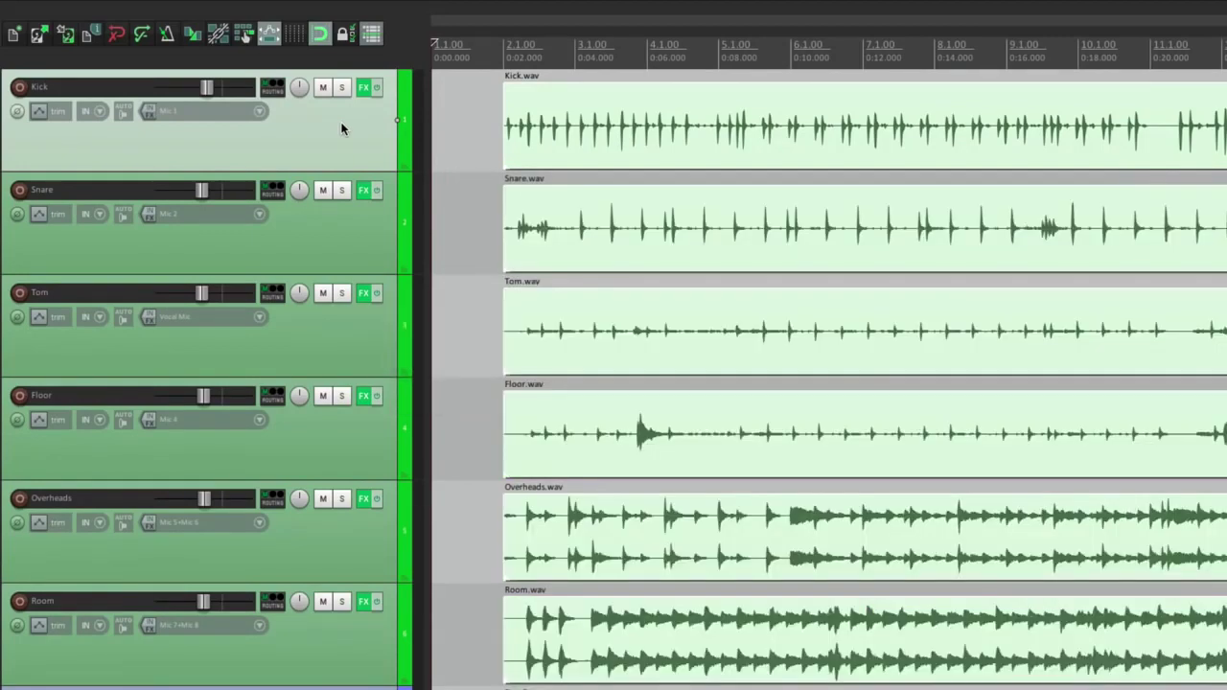
key(Delete)
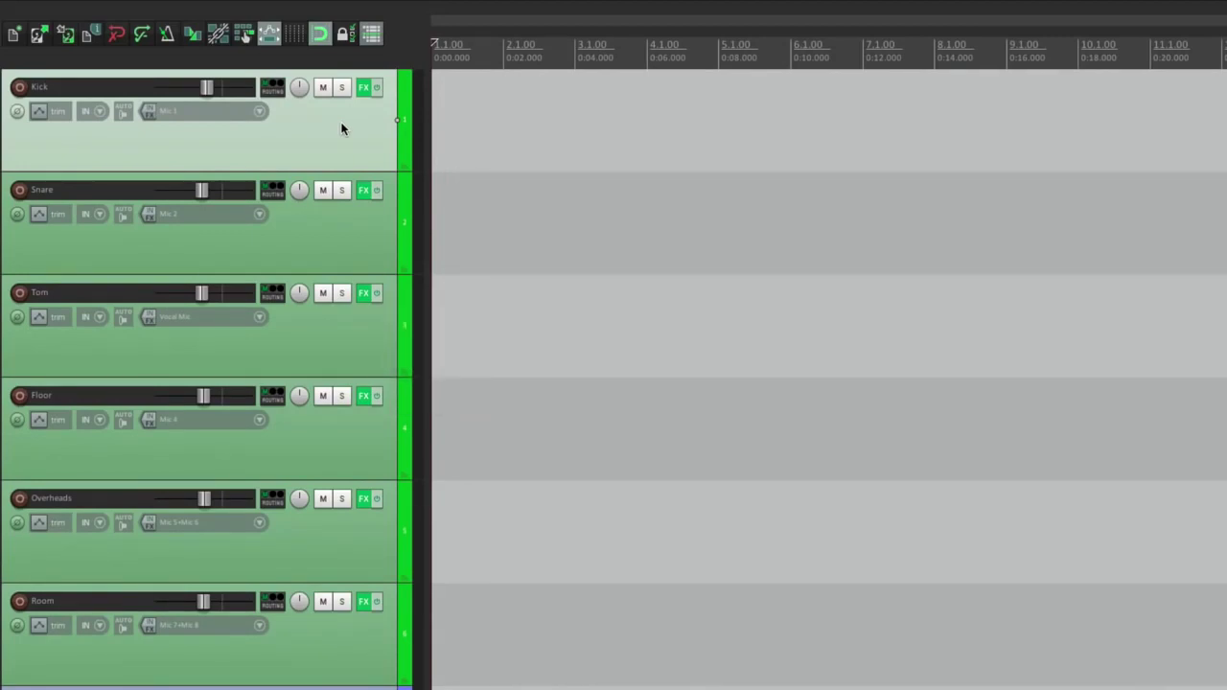
scroll(525, 255, down, 1)
scroll(525, 255, down, 9)
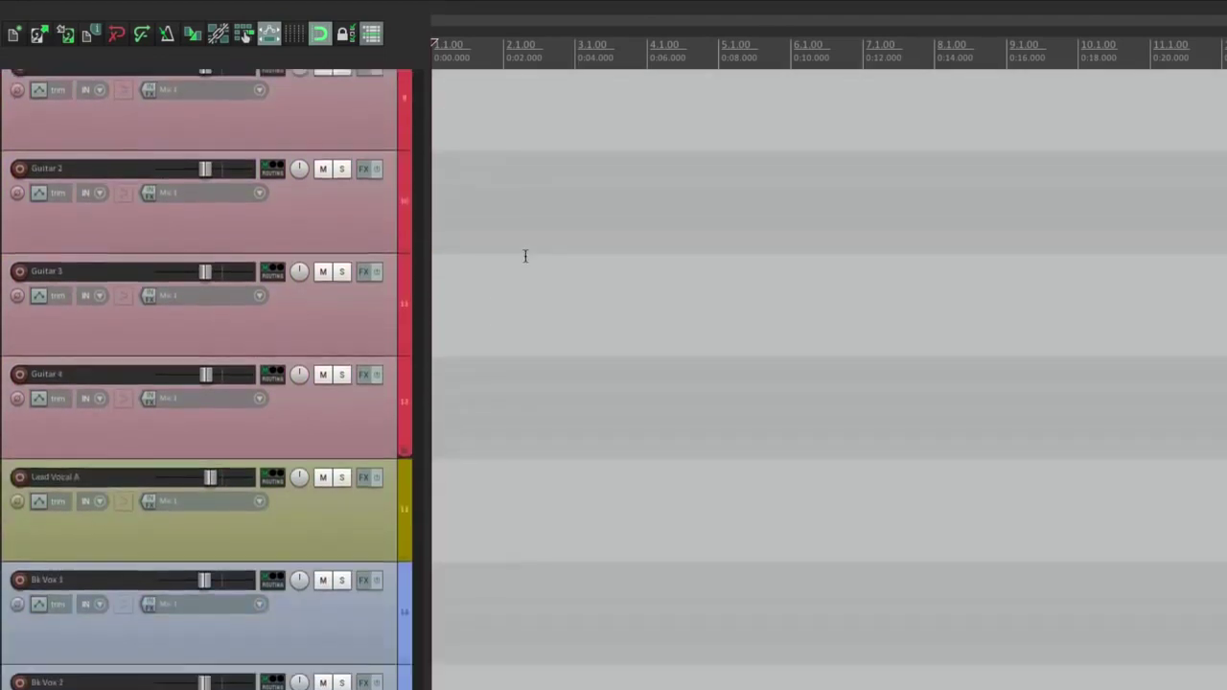
scroll(526, 255, down, 3)
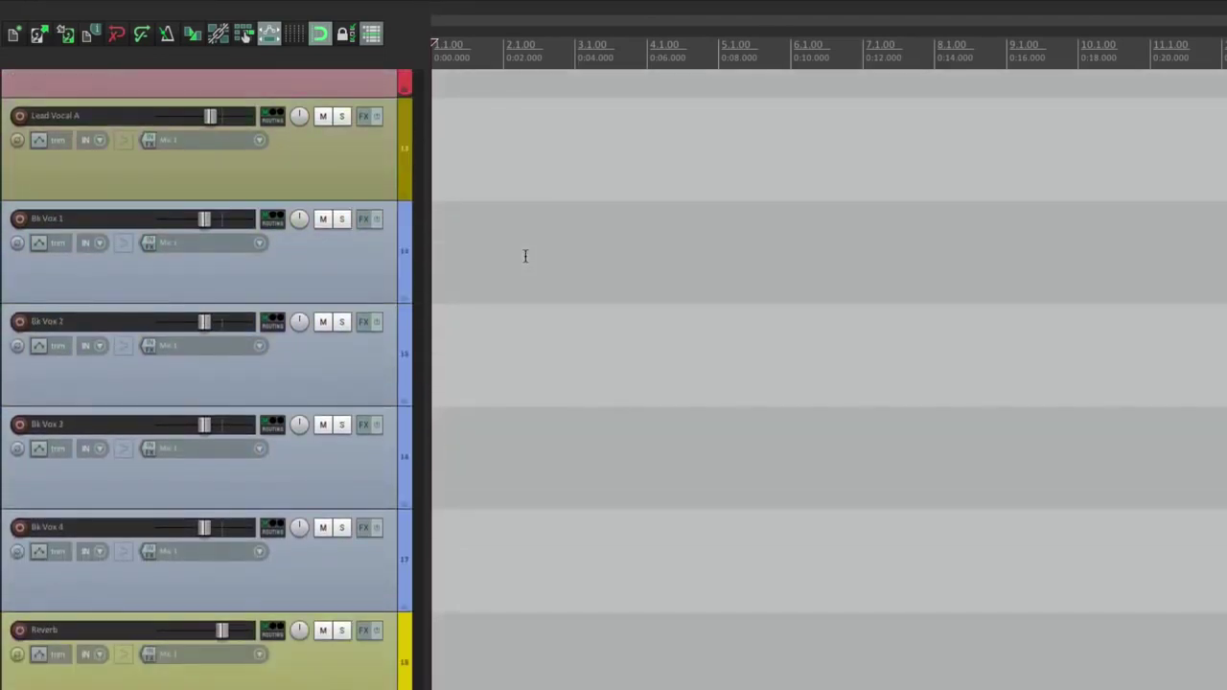
scroll(526, 255, up, 13)
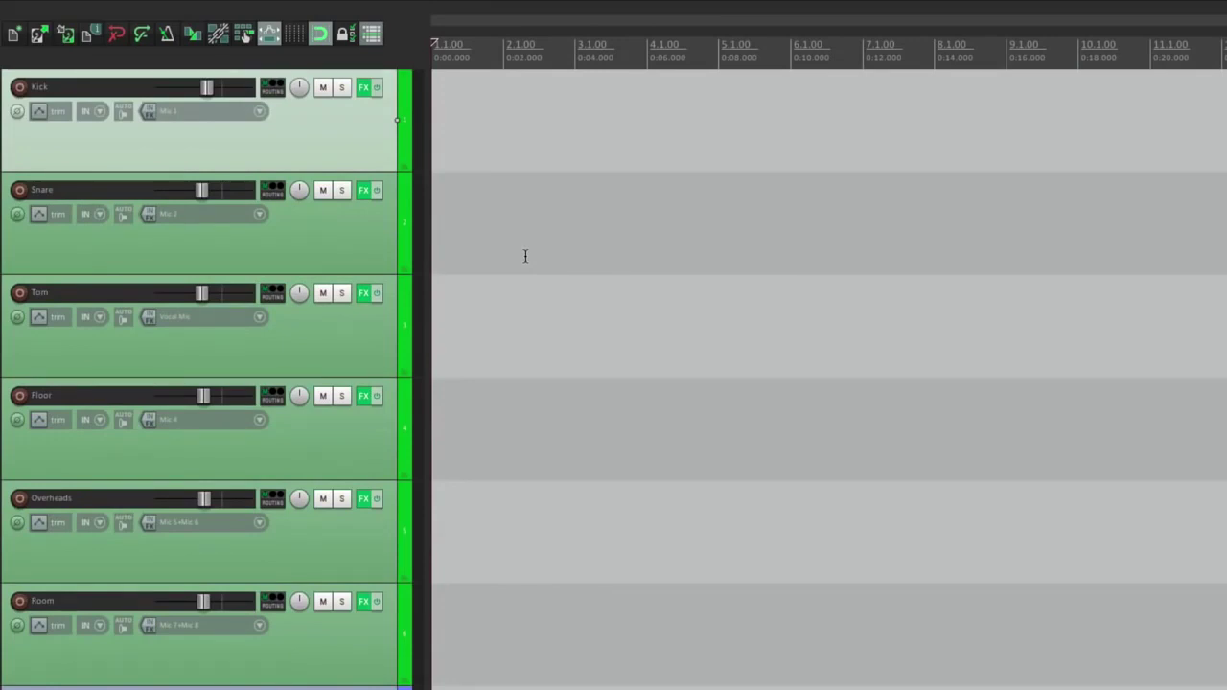
- Save the emptied full band project as a project template named "Live Band Setup"
mouse_move(241, 7)
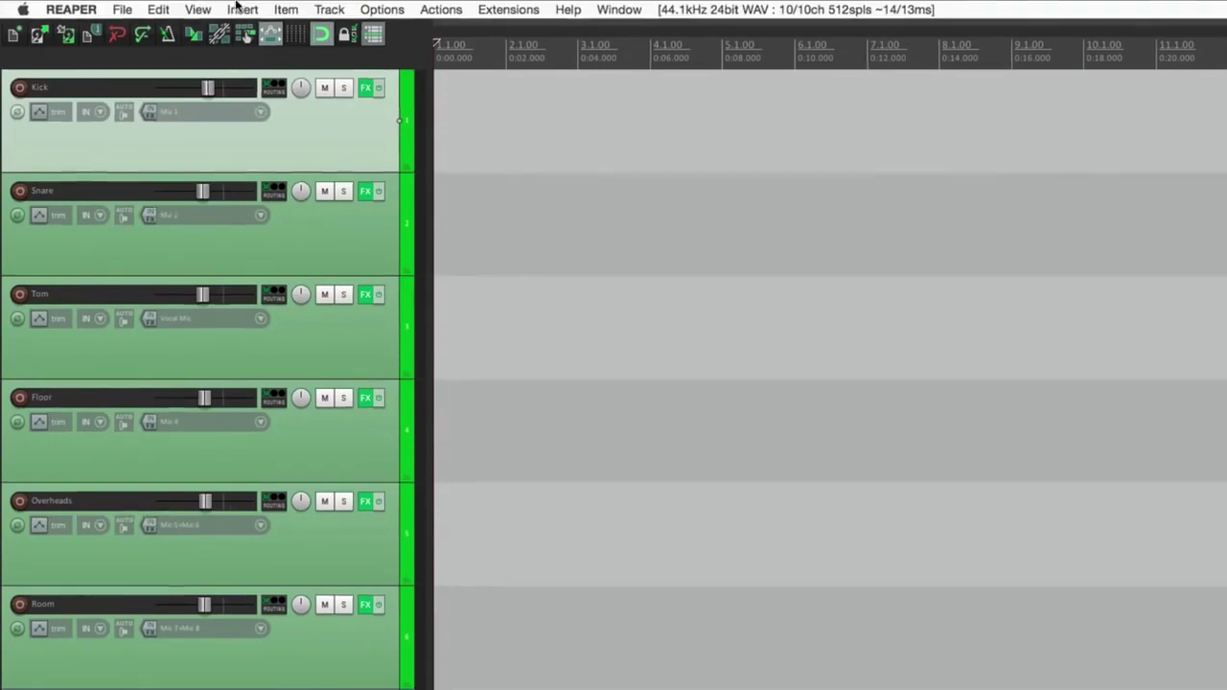
click(126, 9)
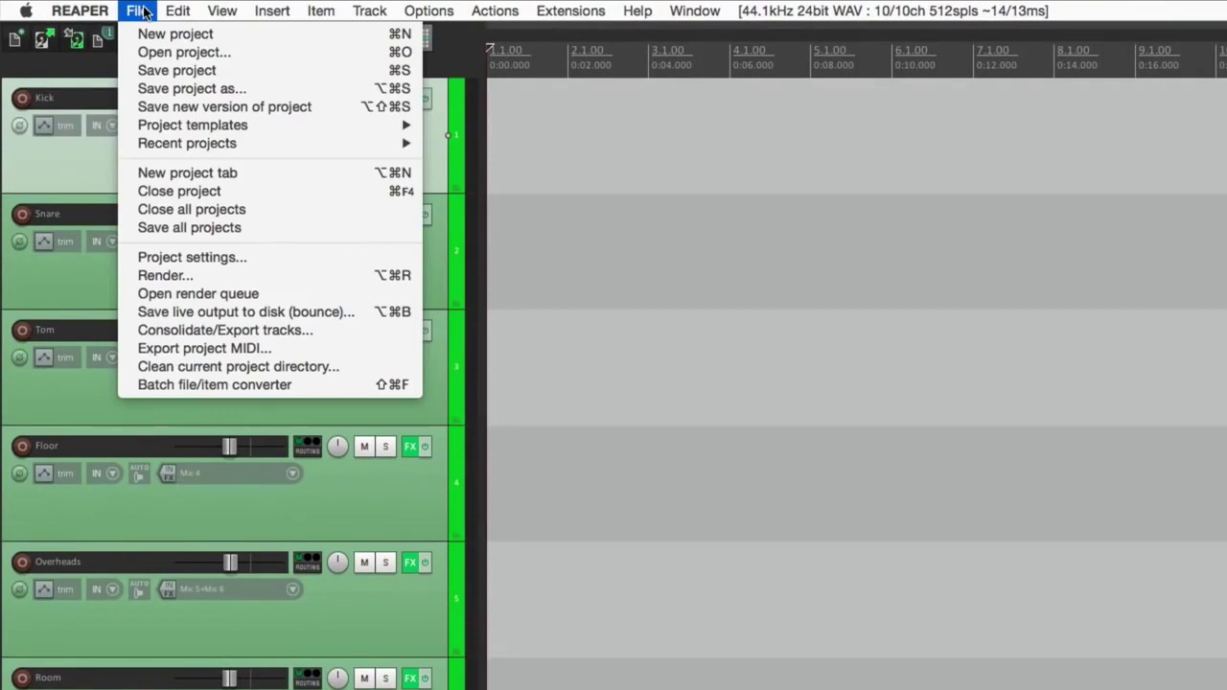
mouse_move(139, 131)
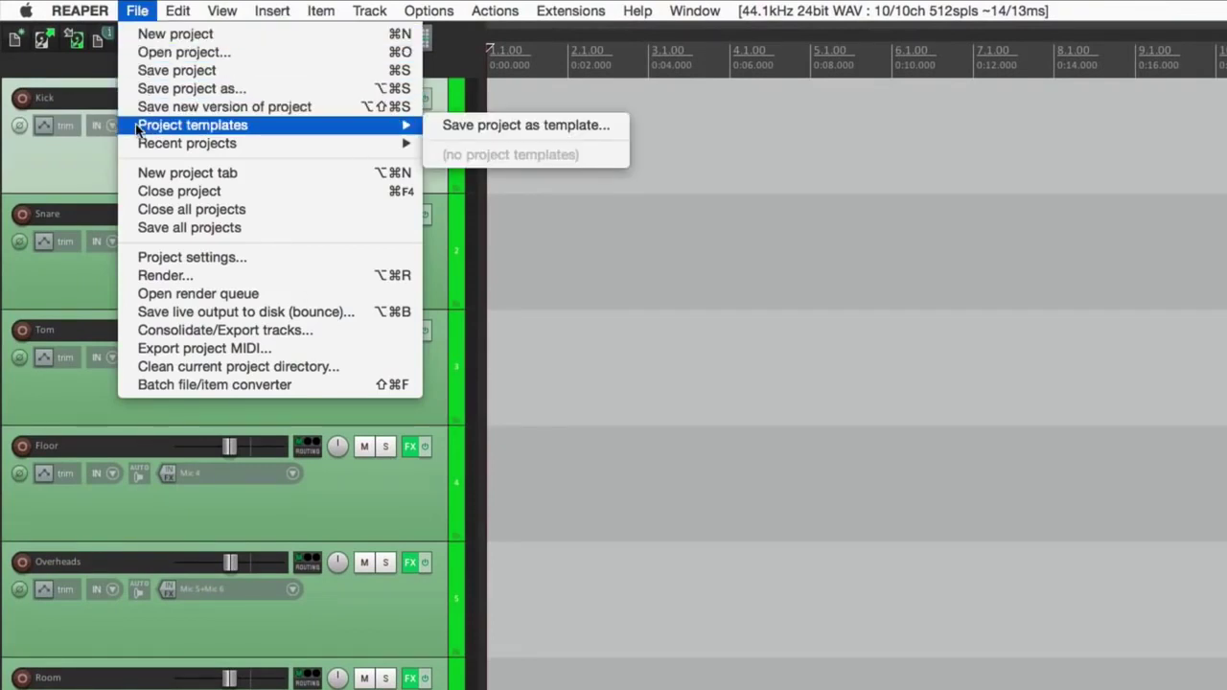
click(438, 126)
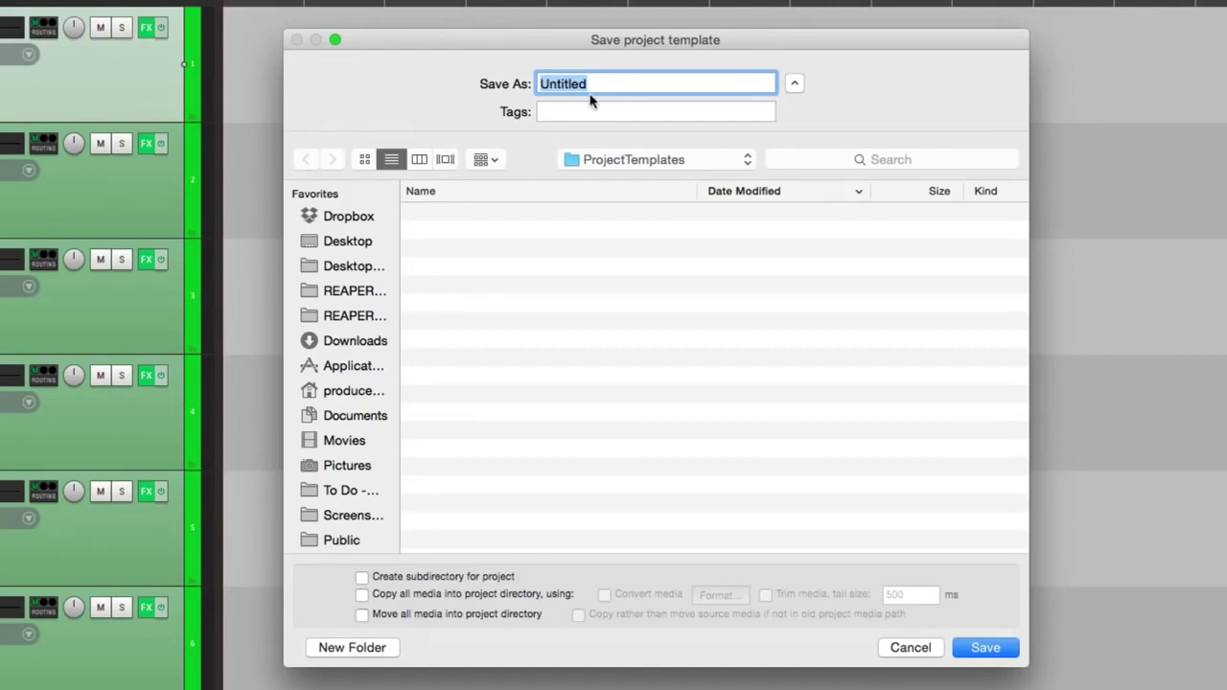
text(Live Band Setup)
click(973, 652)
- Close the Track Templates B project without saving its changes
mouse_move(157, 5)
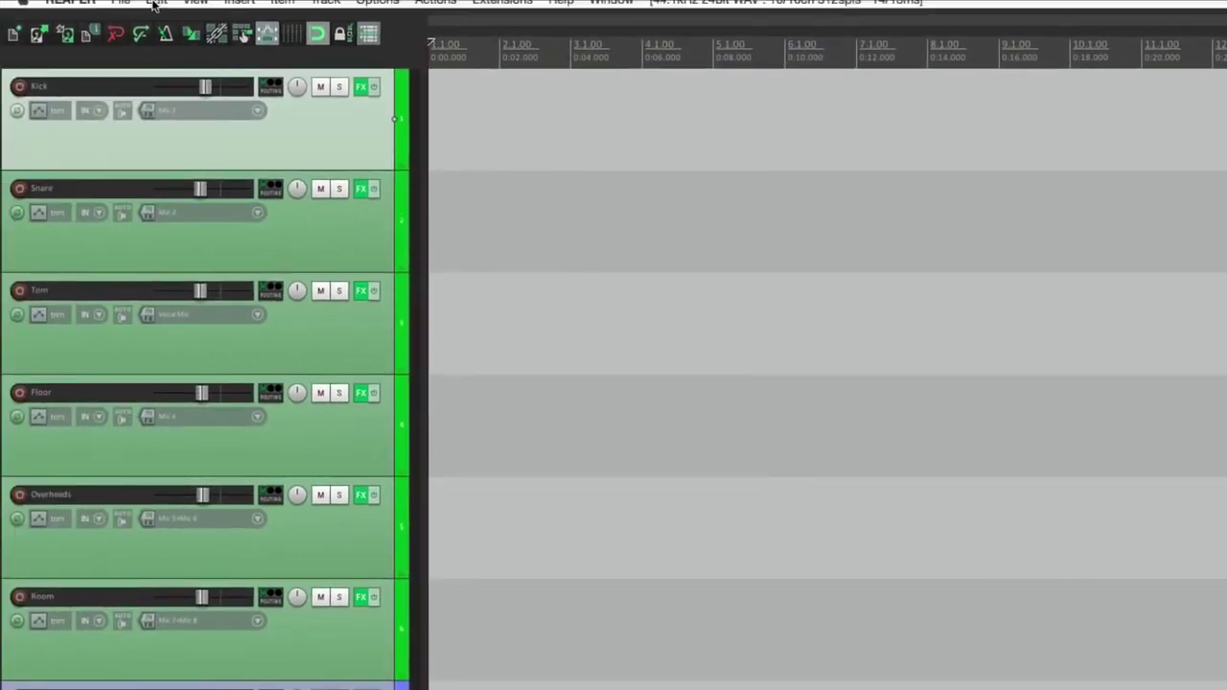
click(121, 9)
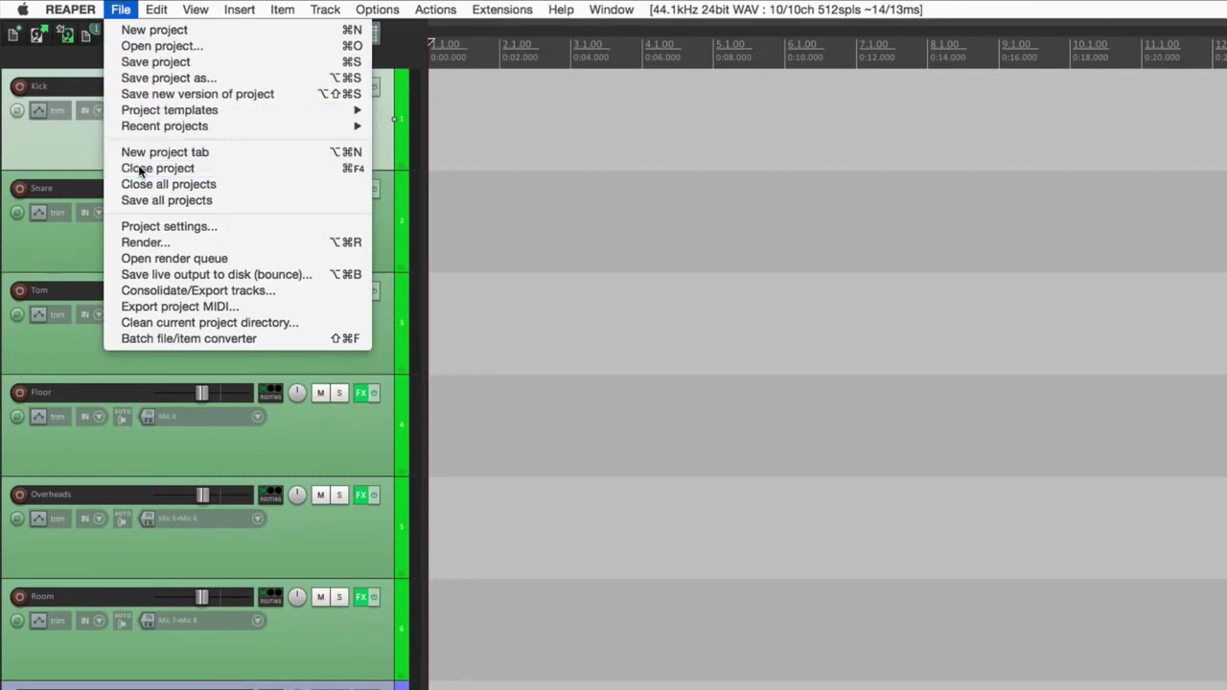
click(662, 282)
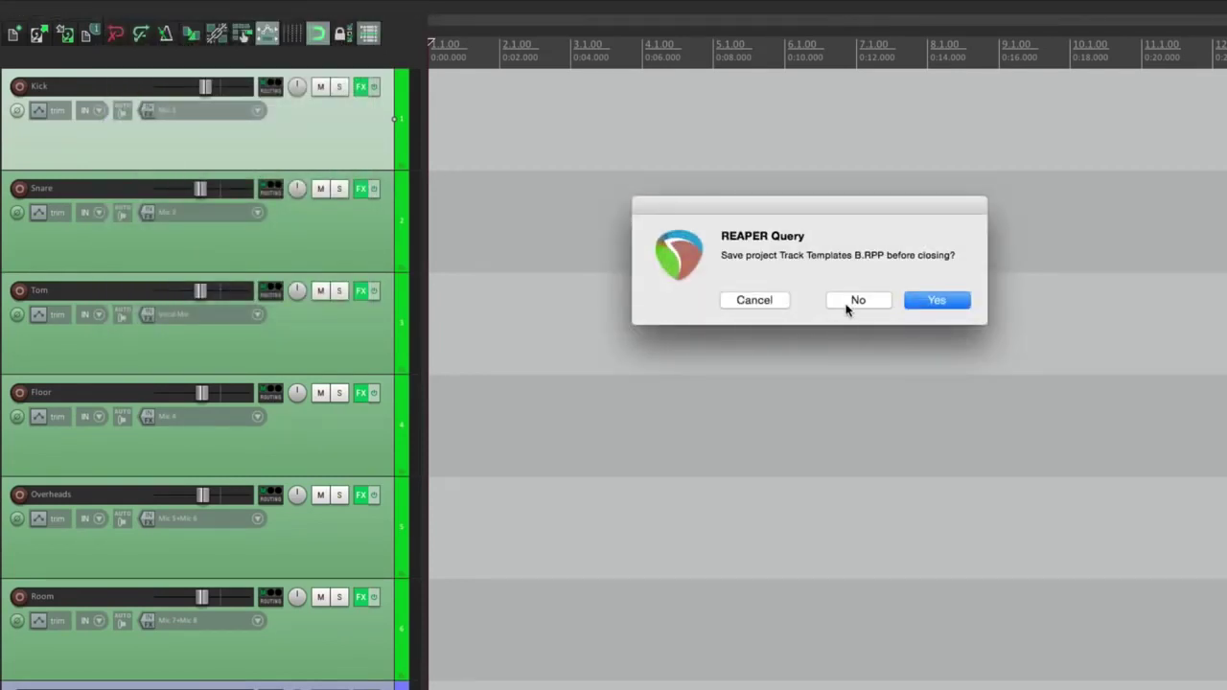
click(857, 300)
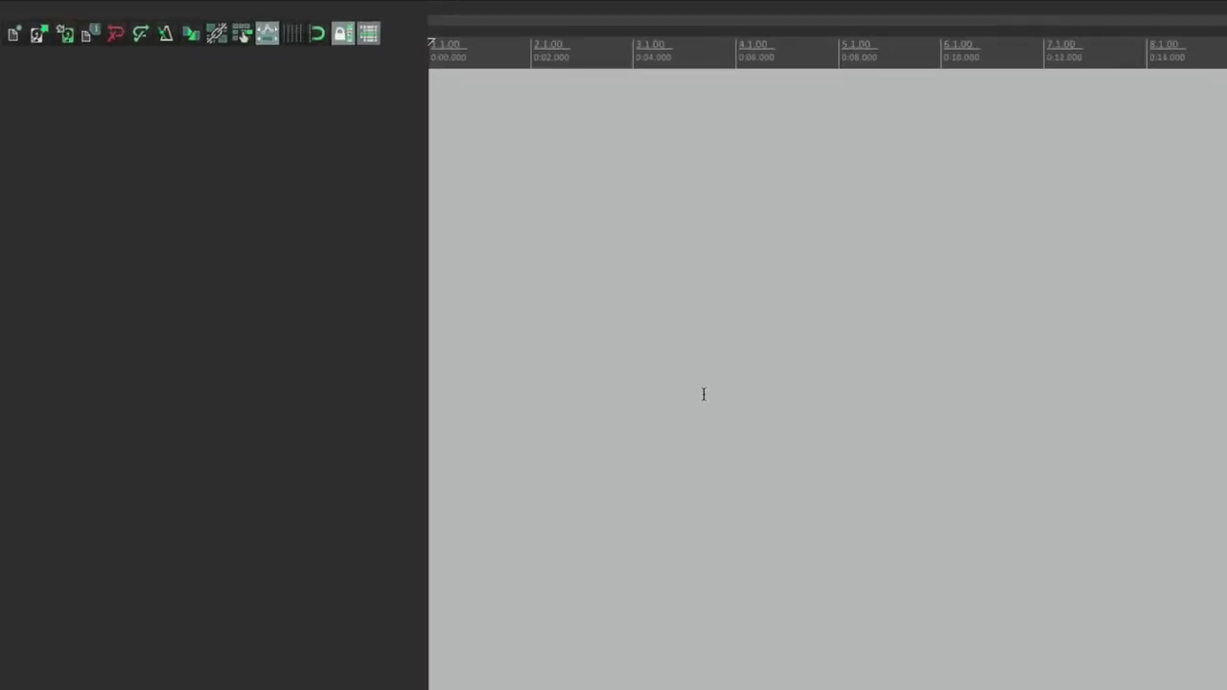
- Load the "Live Band Setup" project template and look through its tracks
mouse_move(205, 6)
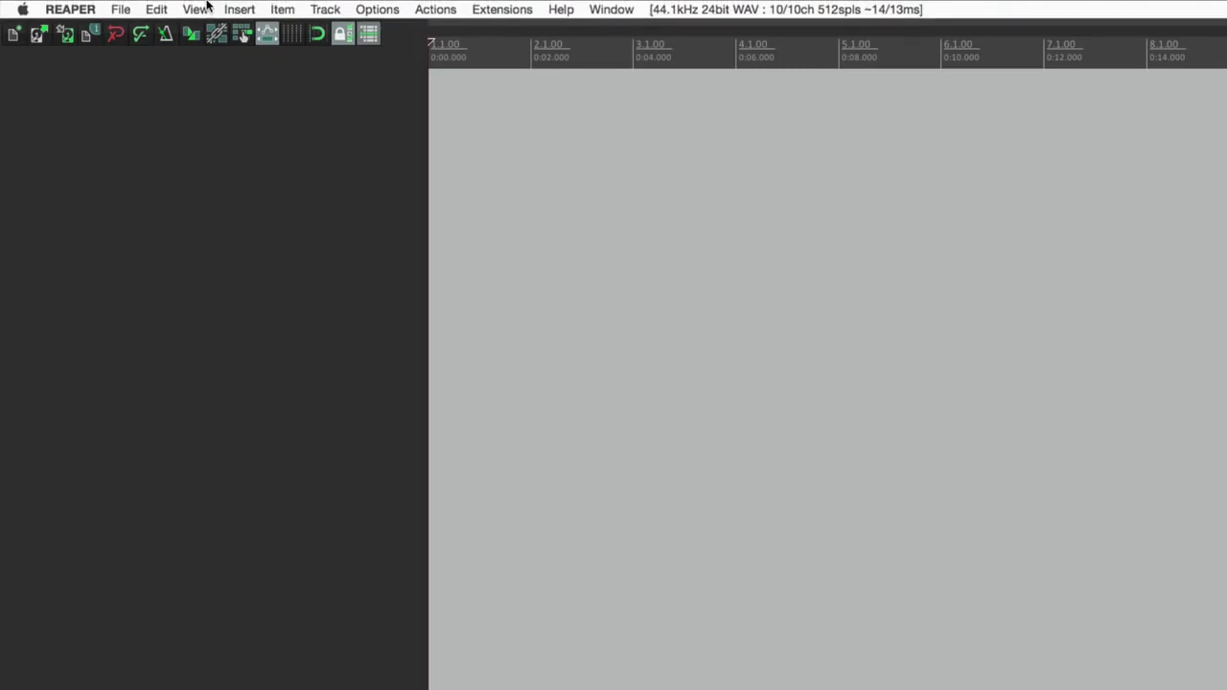
click(120, 9)
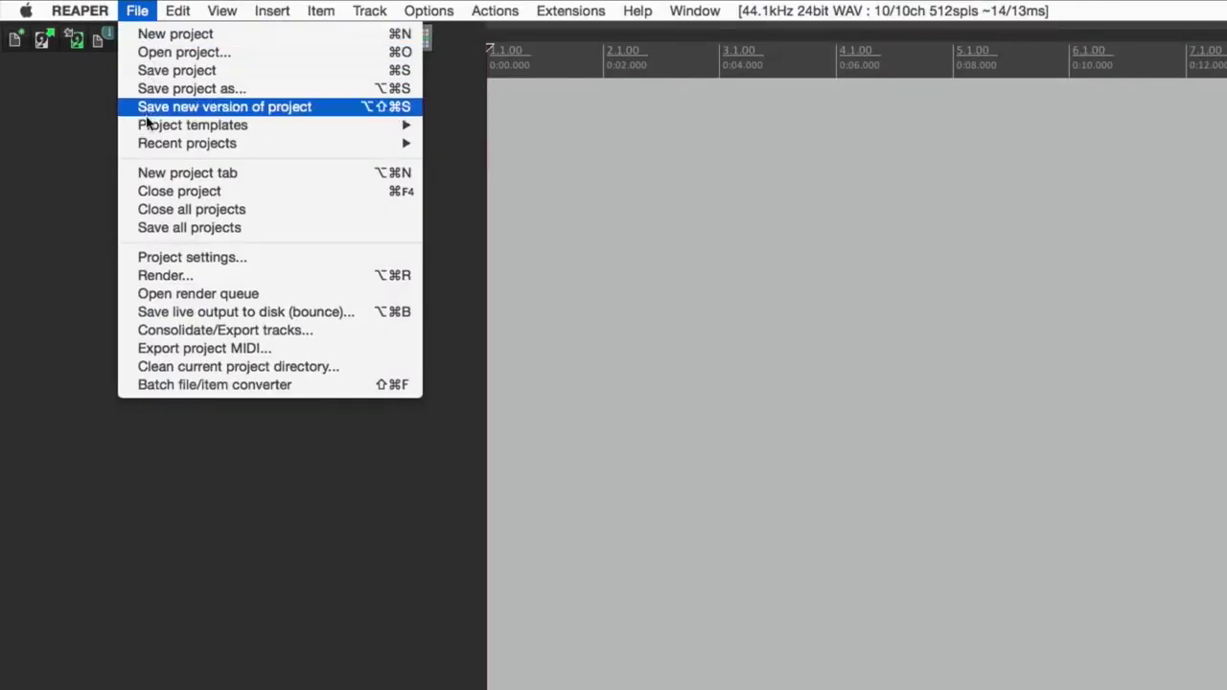
mouse_move(145, 134)
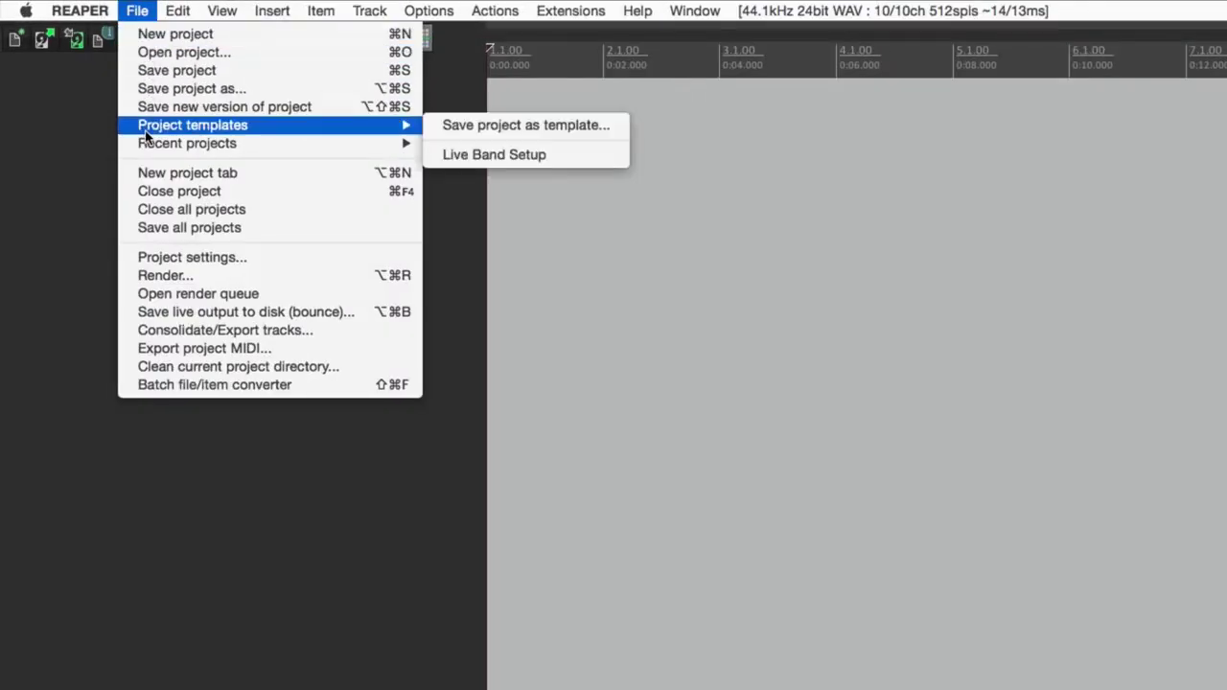
click(562, 155)
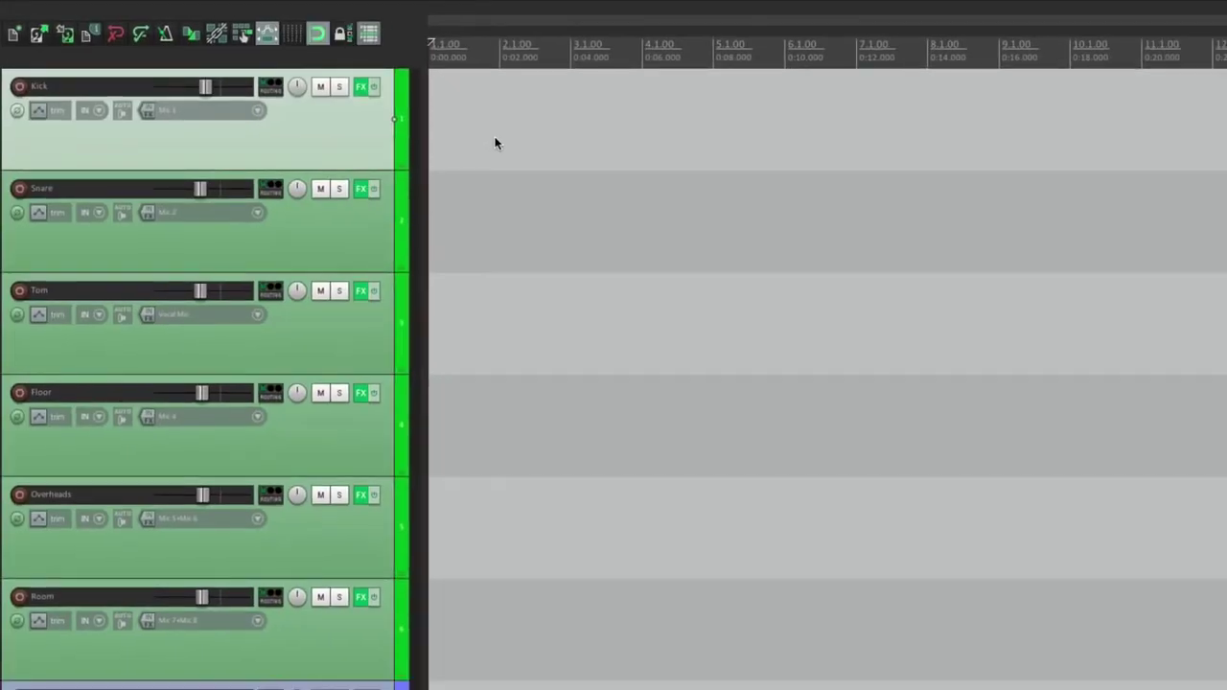
scroll(488, 384, down, 3)
scroll(488, 384, down, 5)
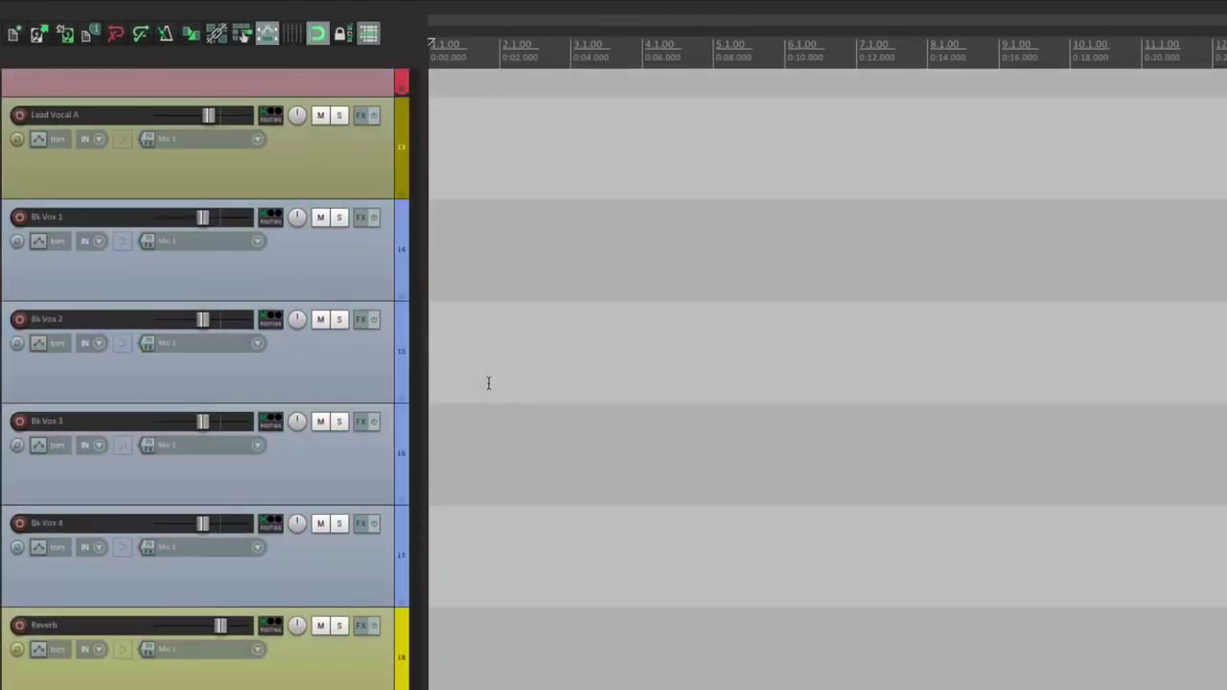
scroll(489, 384, up, 8)
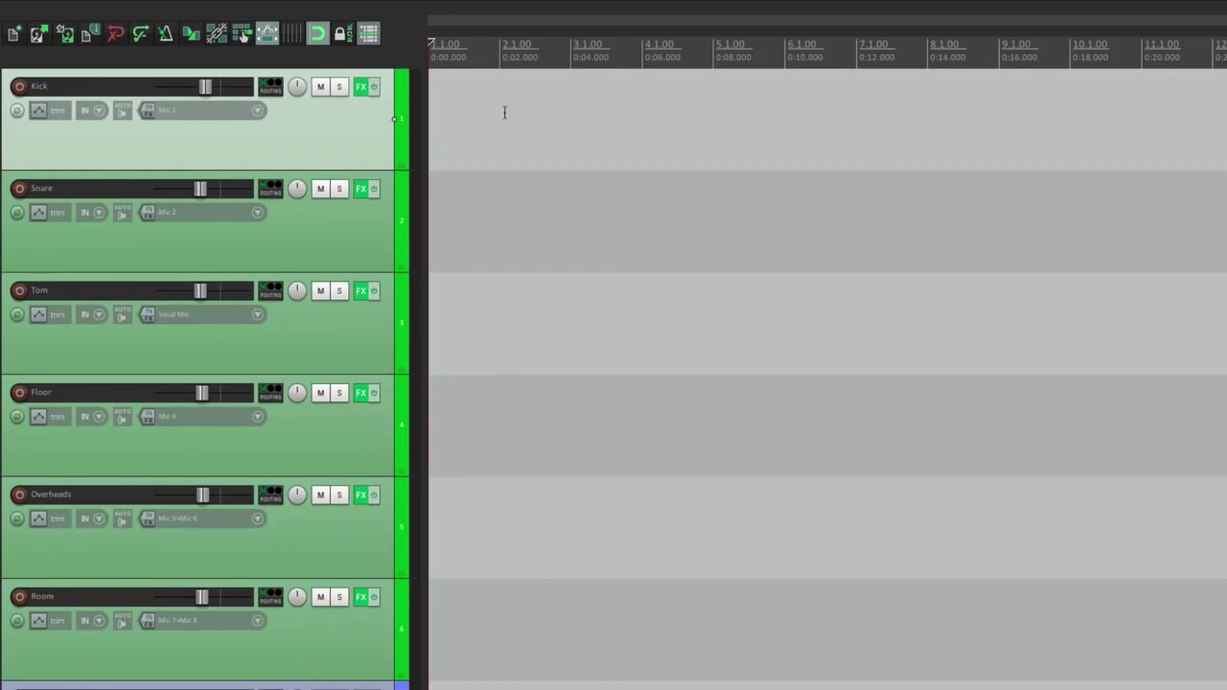
- Close the project and set Live Band Setup.RPP as the template file for new projects in the preferences
click(121, 8)
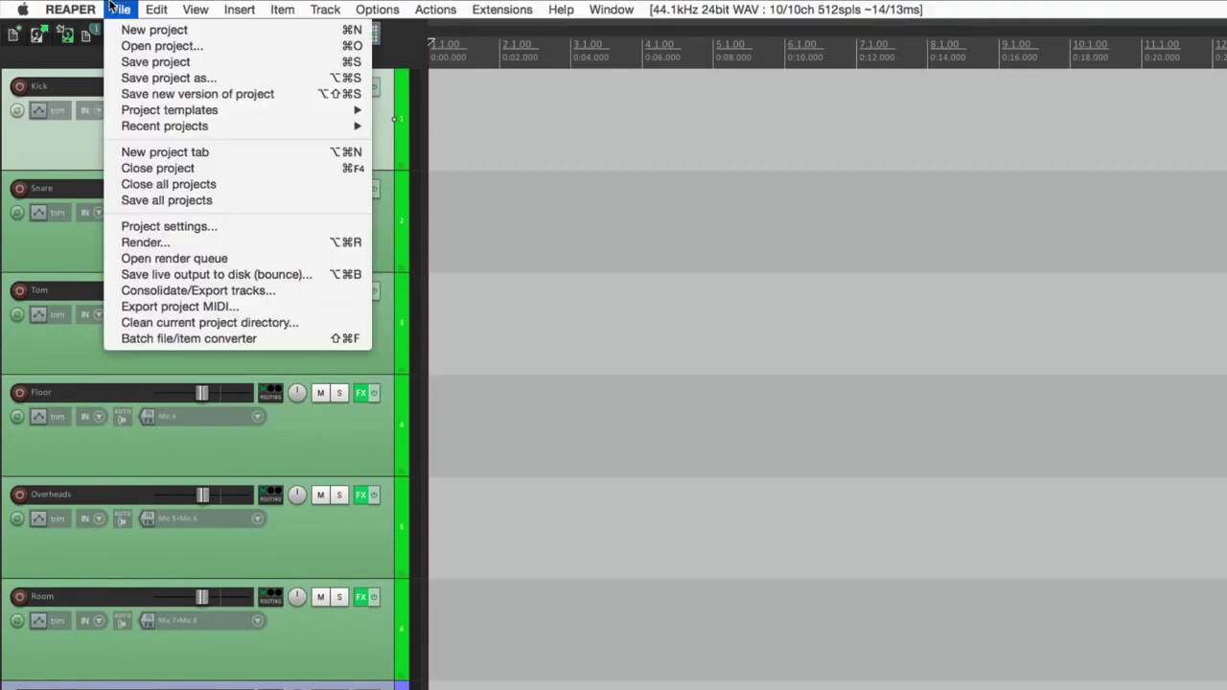
click(529, 375)
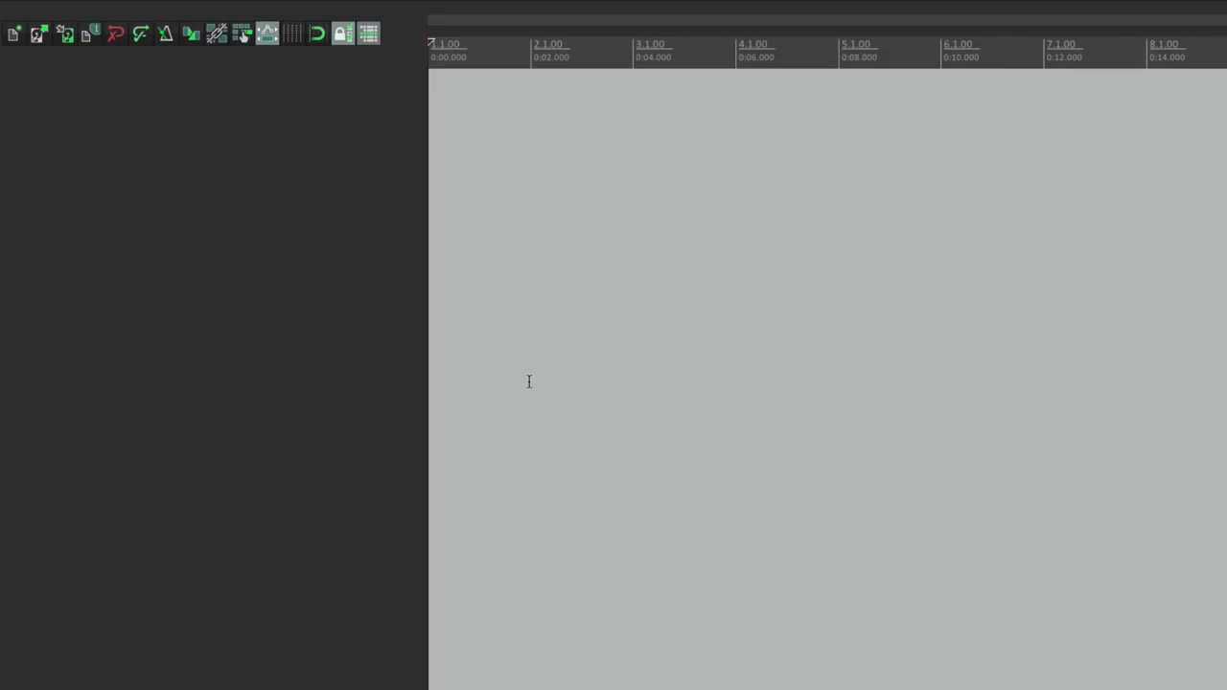
key(super+comma)
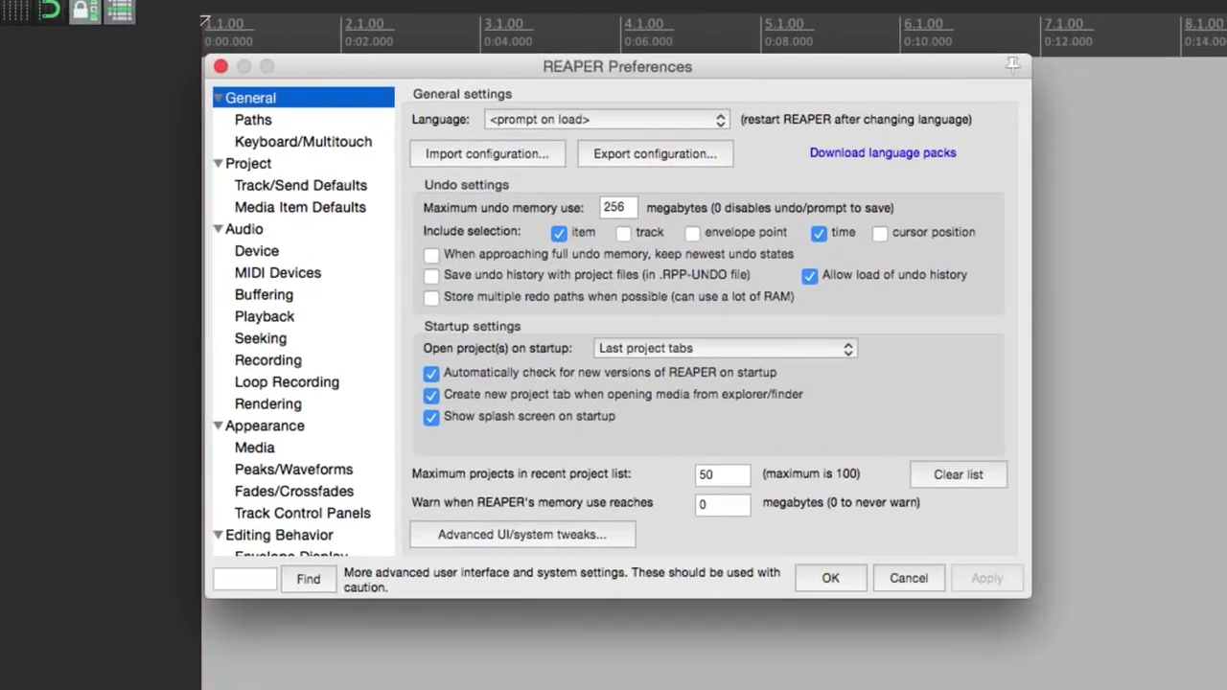
click(320, 169)
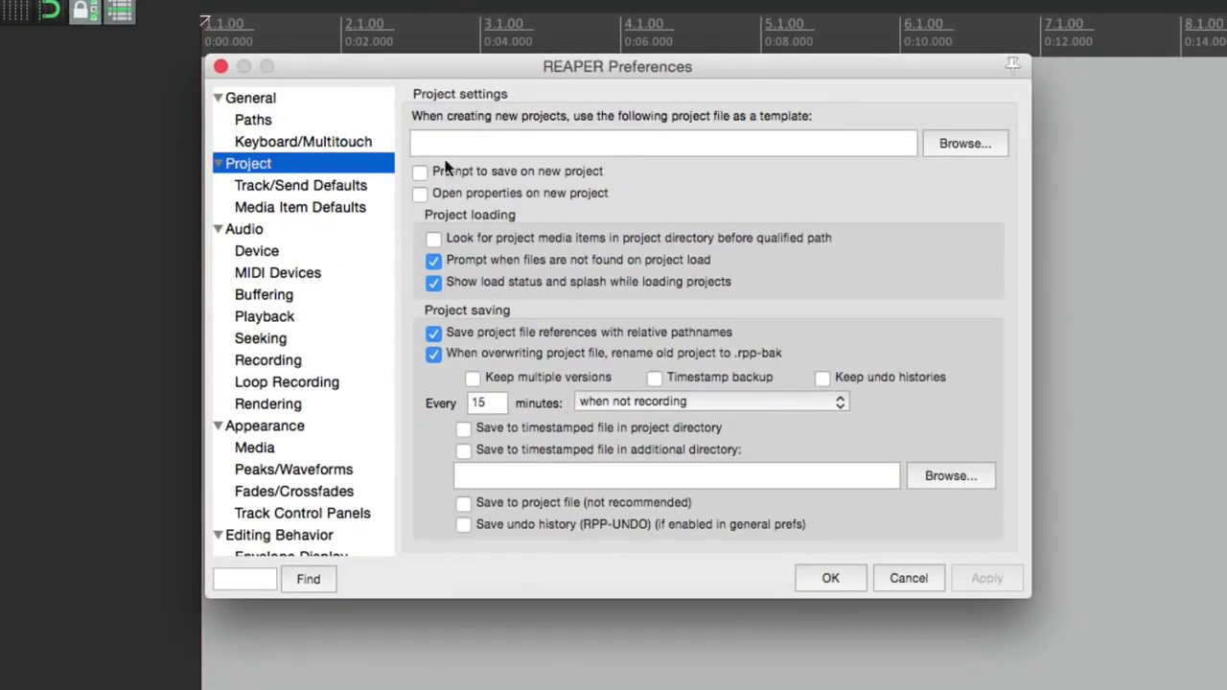
click(588, 144)
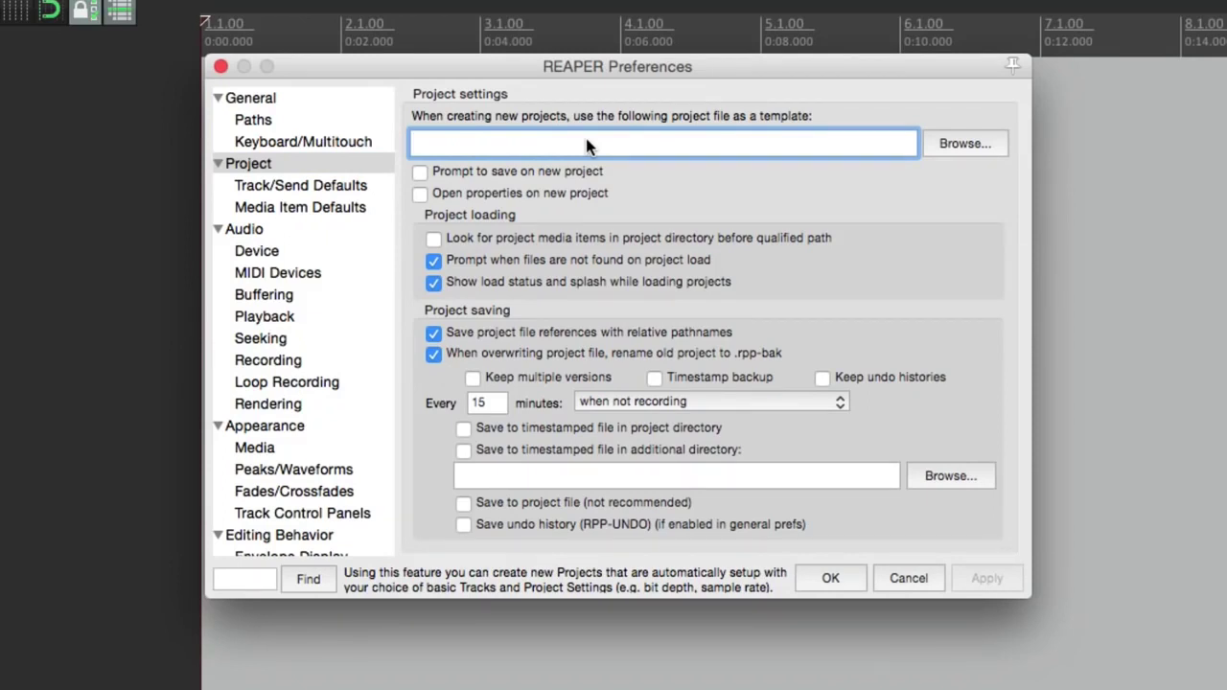
click(946, 142)
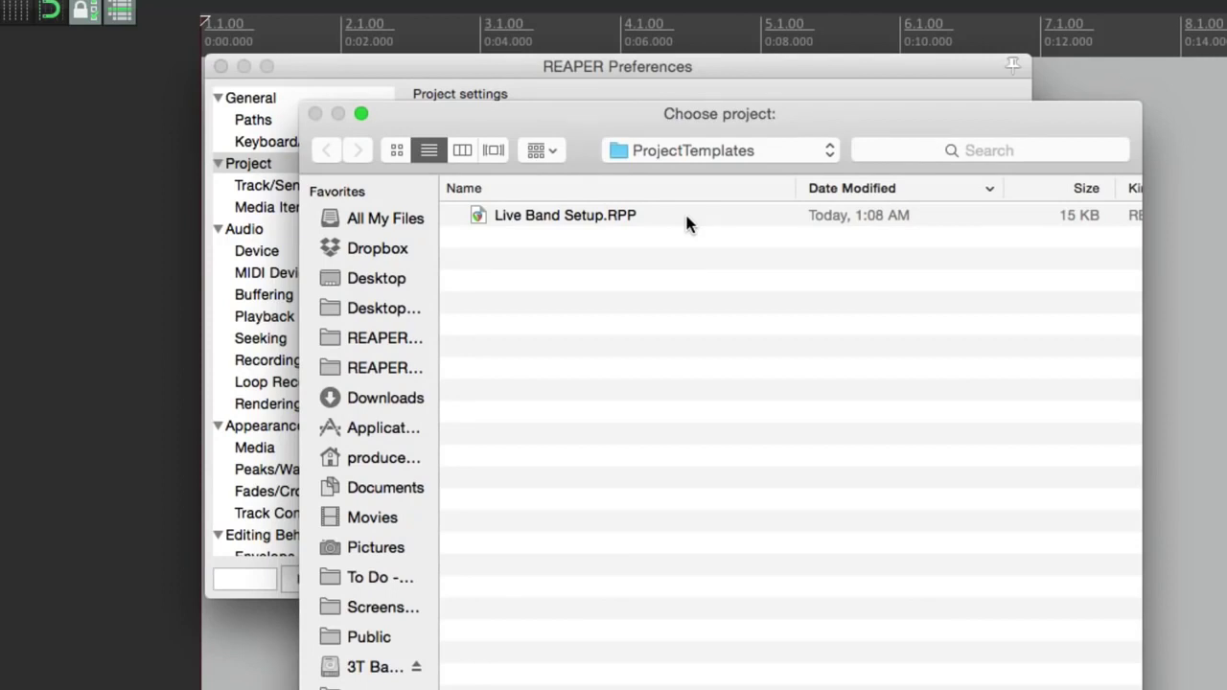
double_click(631, 215)
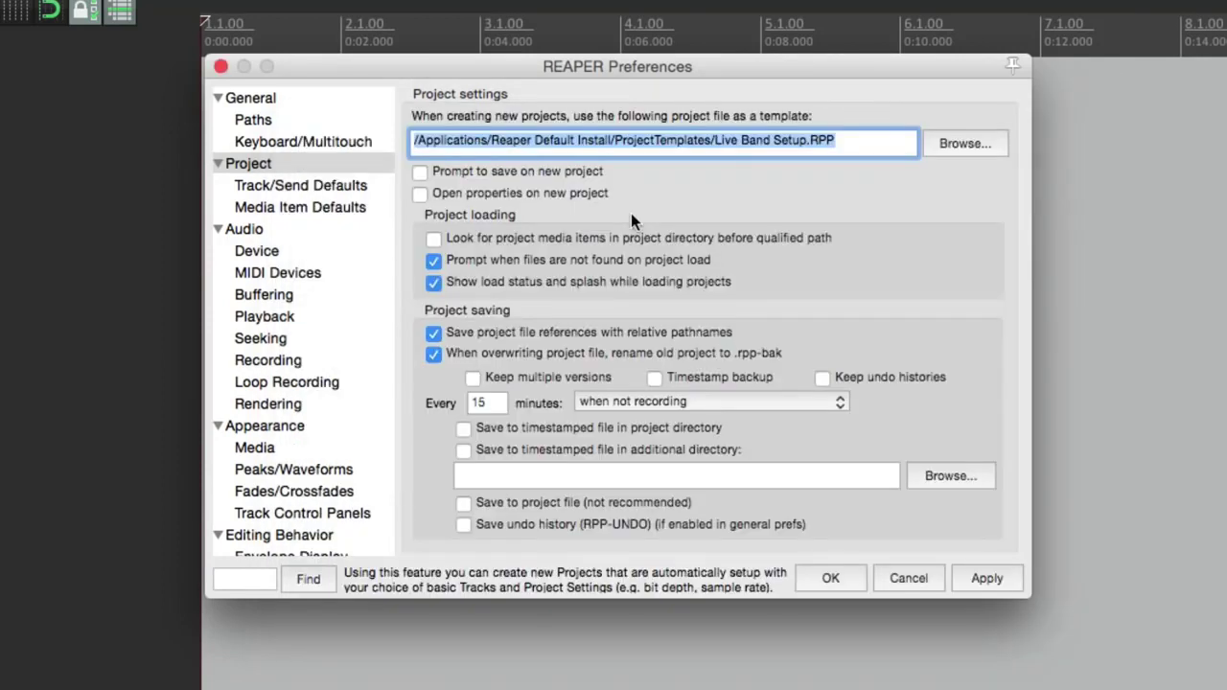
click(845, 578)
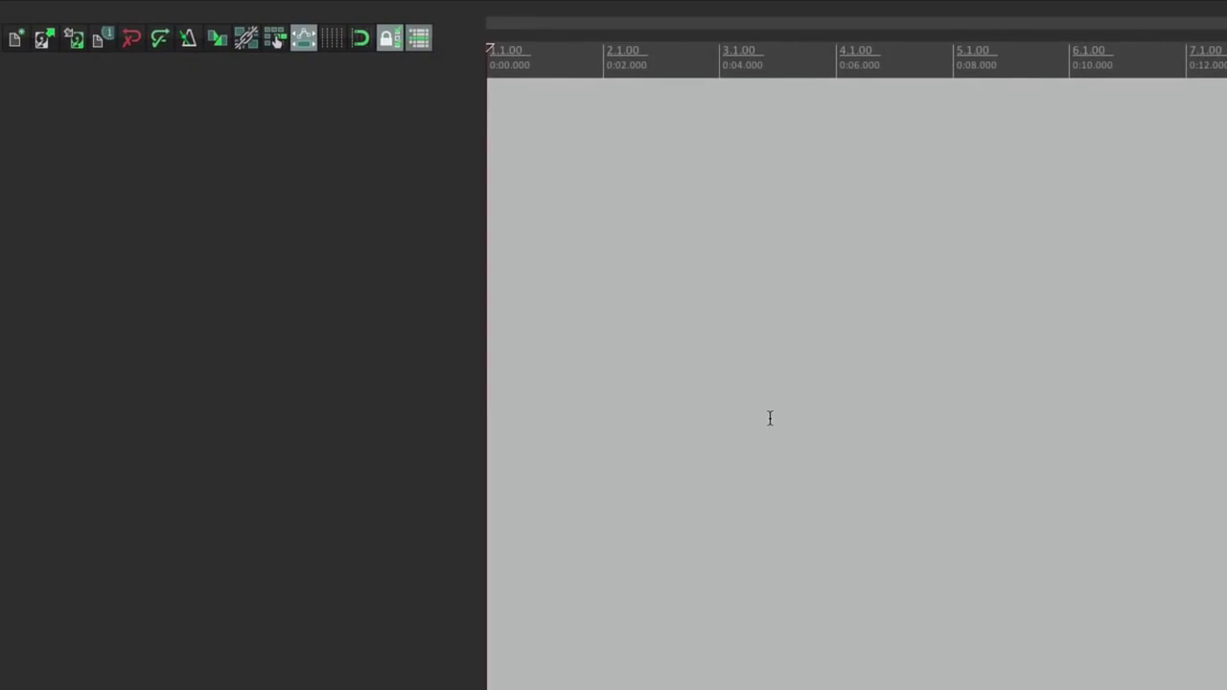
- Create a new project and look through the full list of tracks it starts with
click(24, 39)
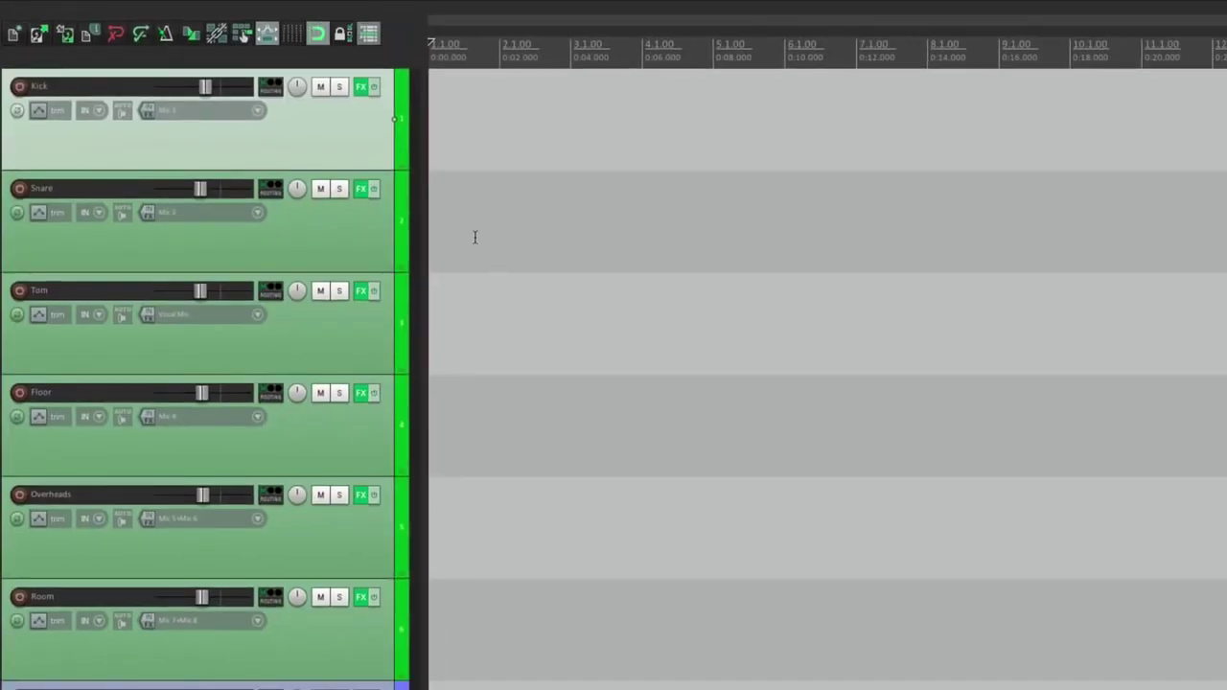
scroll(527, 328, down, 3)
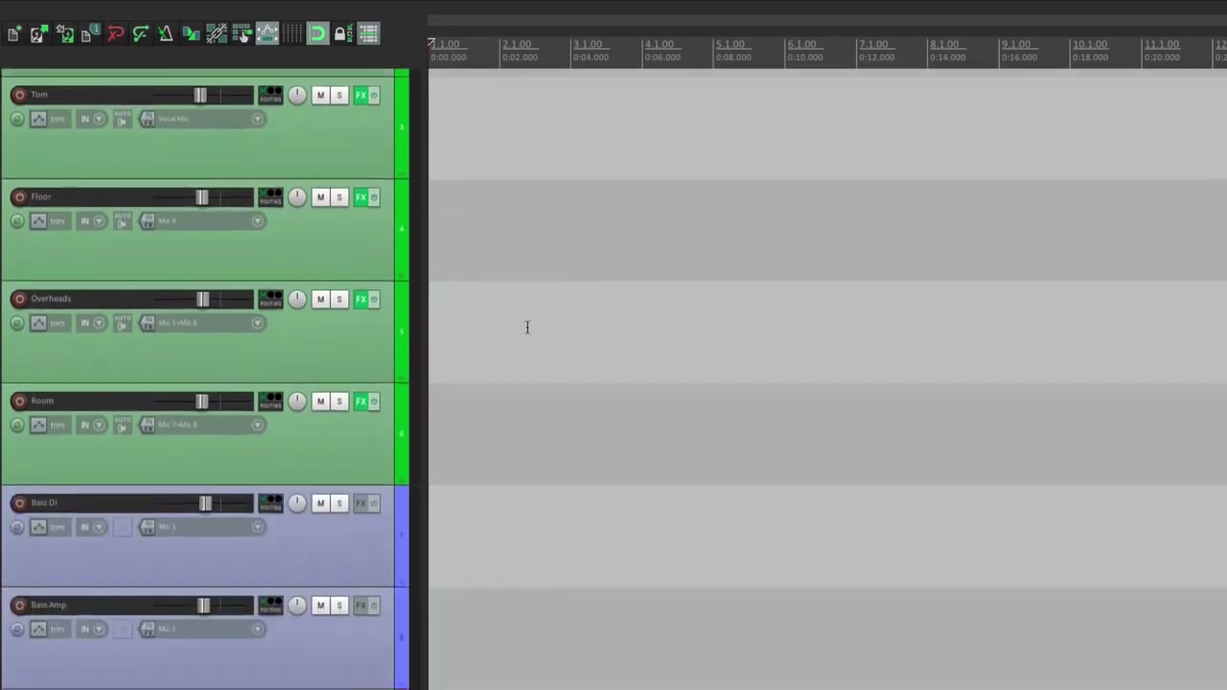
scroll(518, 327, down, 3)
scroll(524, 381, down, 6)
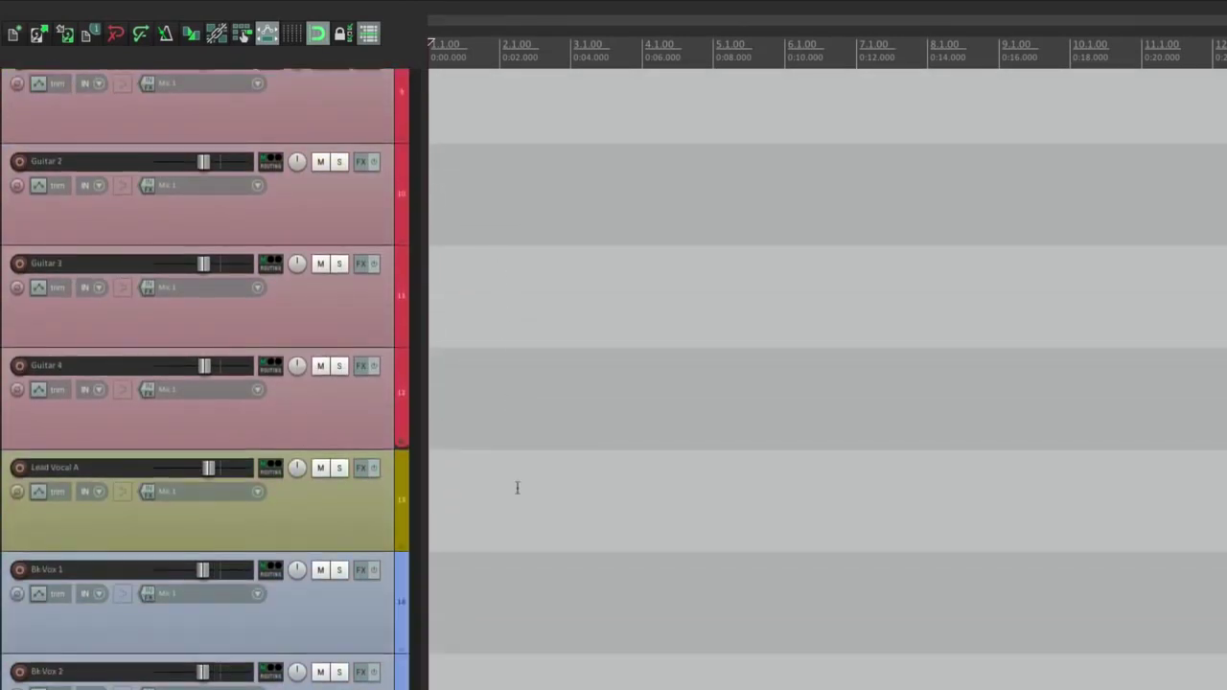
scroll(524, 572, down, 4)
scroll(469, 575, up, 5)
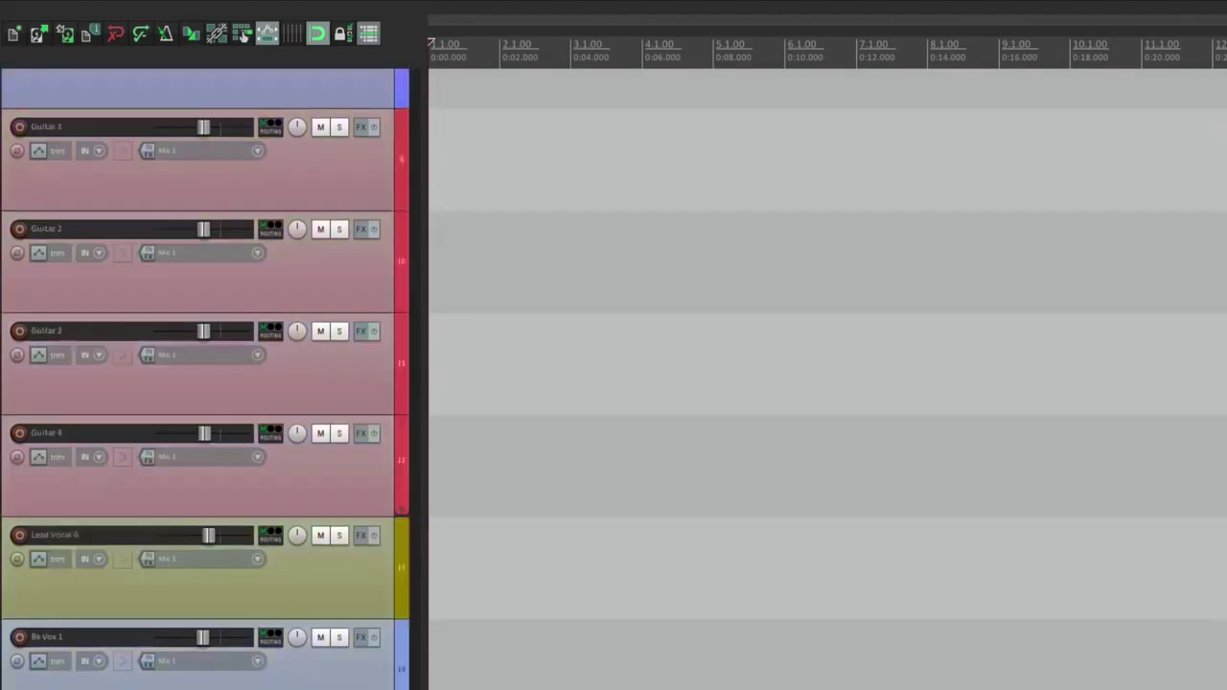
scroll(471, 643, up, 8)
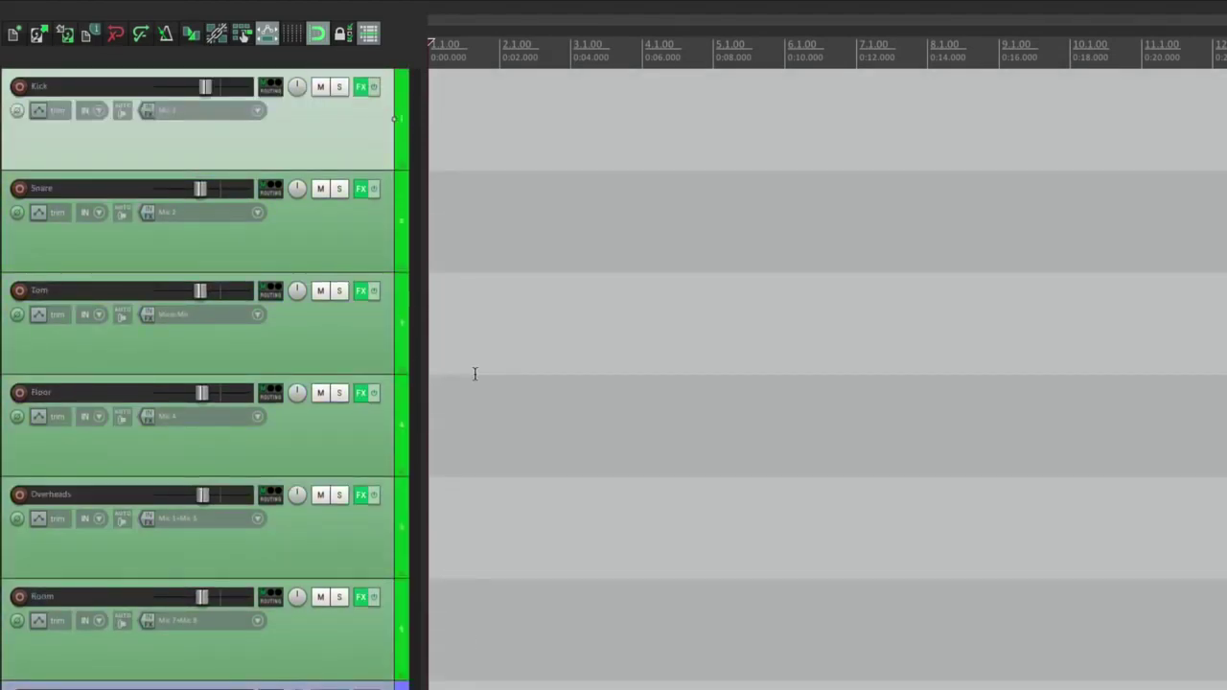
- Clear the template file path for new projects in the project preferences
key(super+comma)
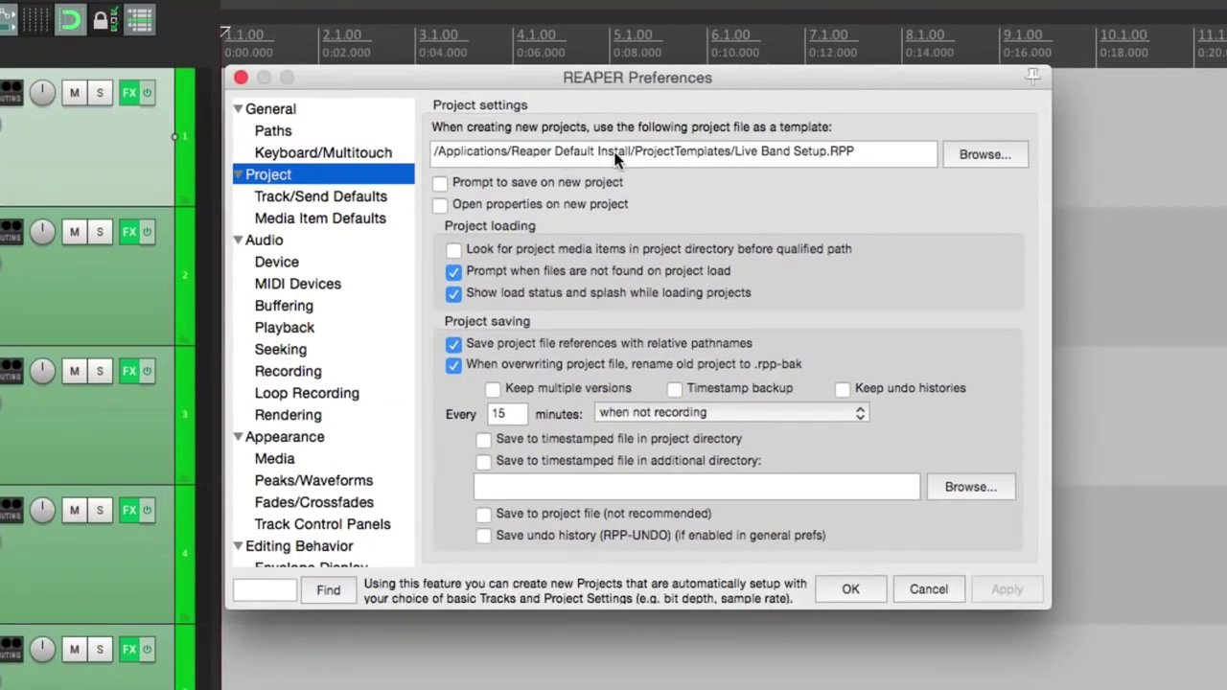
triple_click(616, 159)
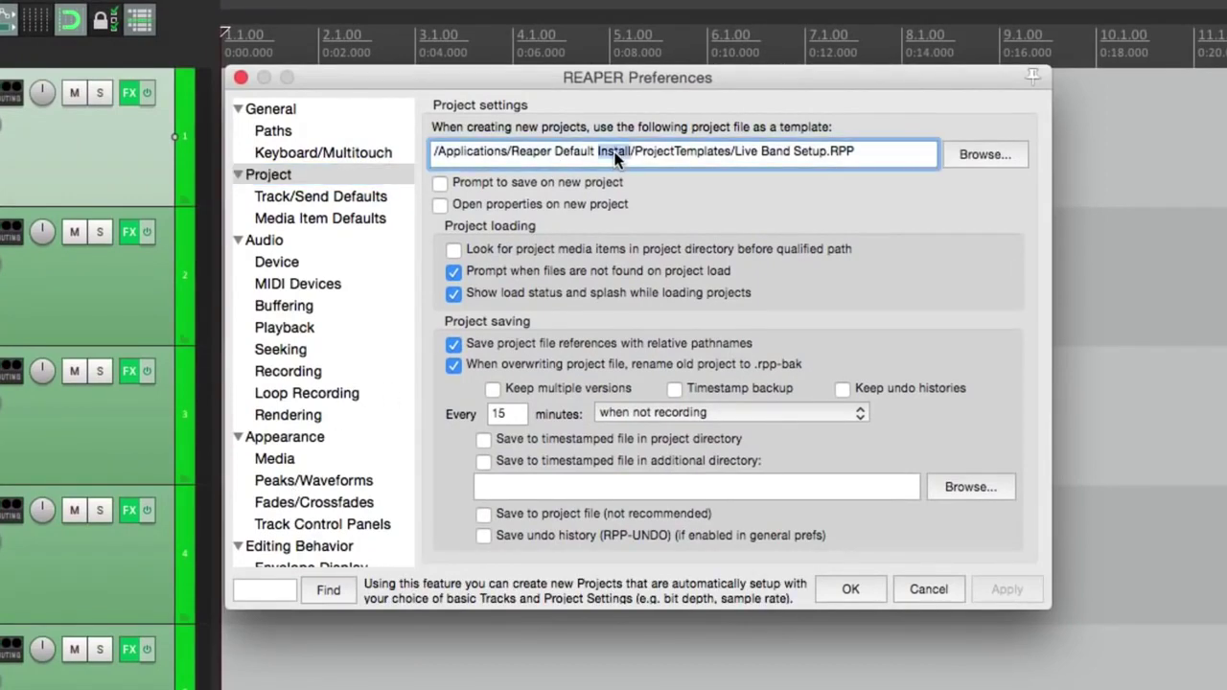
key(BackSpace)
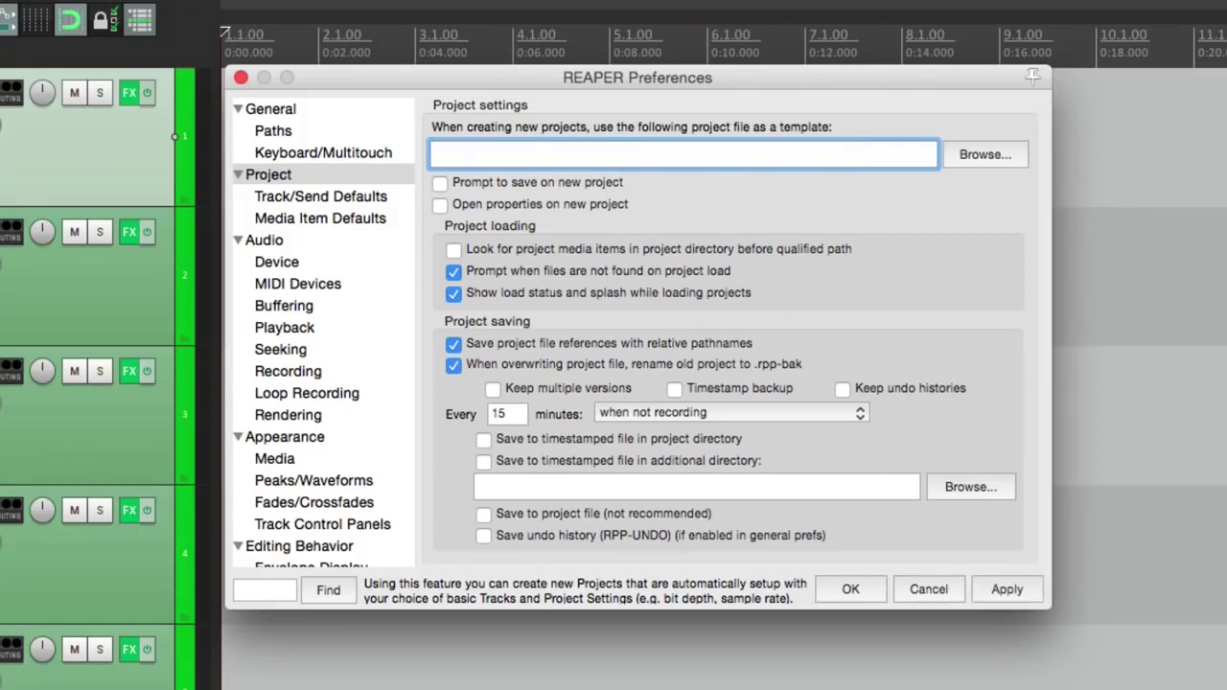
click(852, 591)
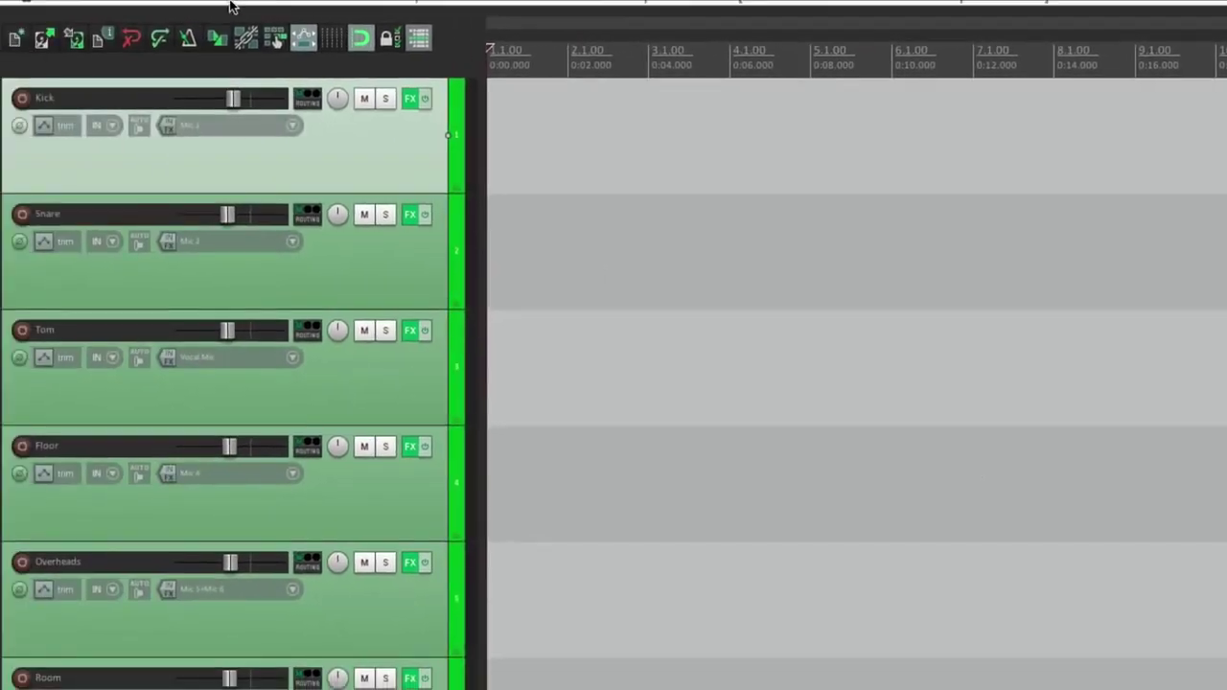
- Load the "Live Band Setup" template from the saved project templates
click(138, 10)
mouse_move(172, 125)
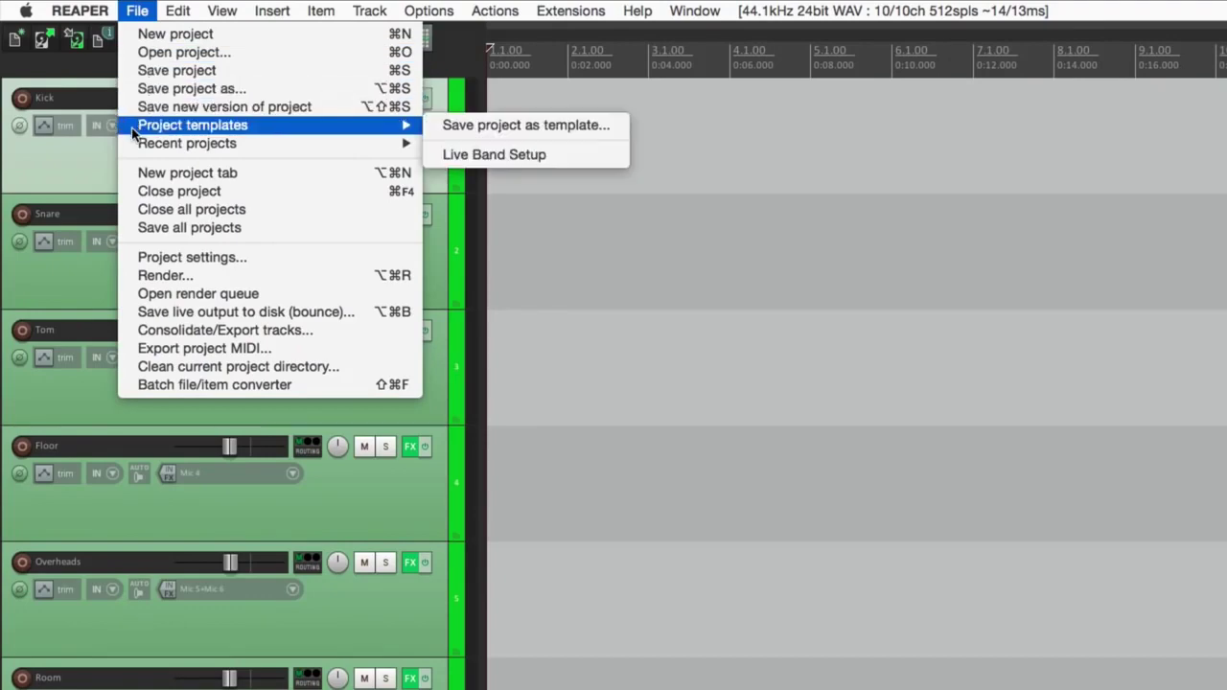
click(572, 154)
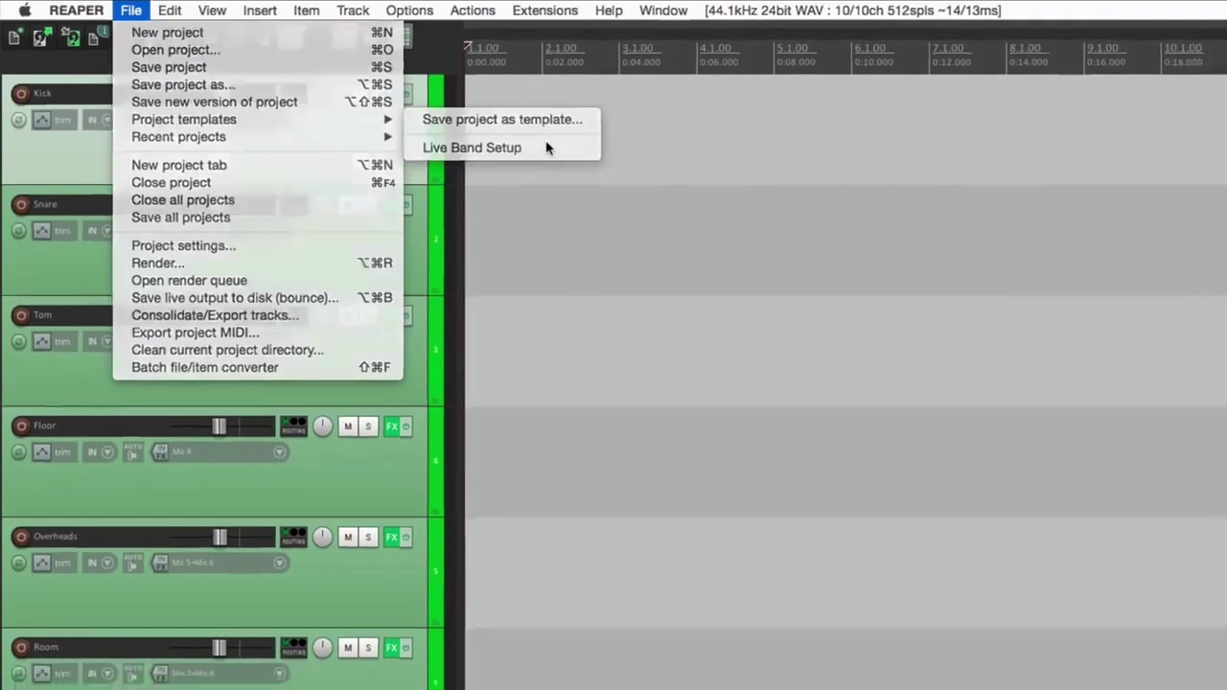